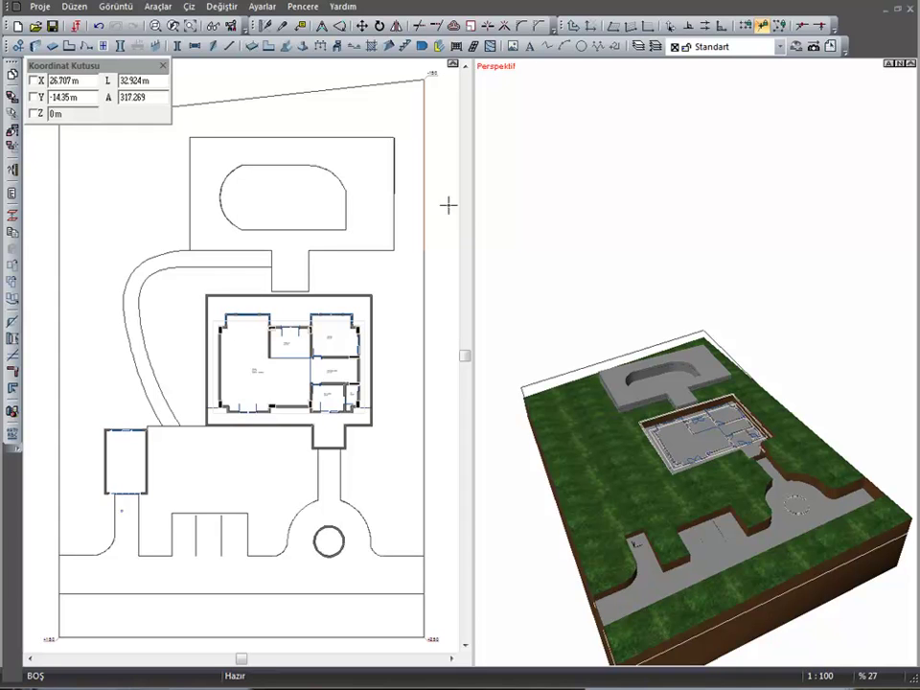
# Choose the plateau terrain tool and set its height to 0.5 m
pyautogui.click(490, 45)
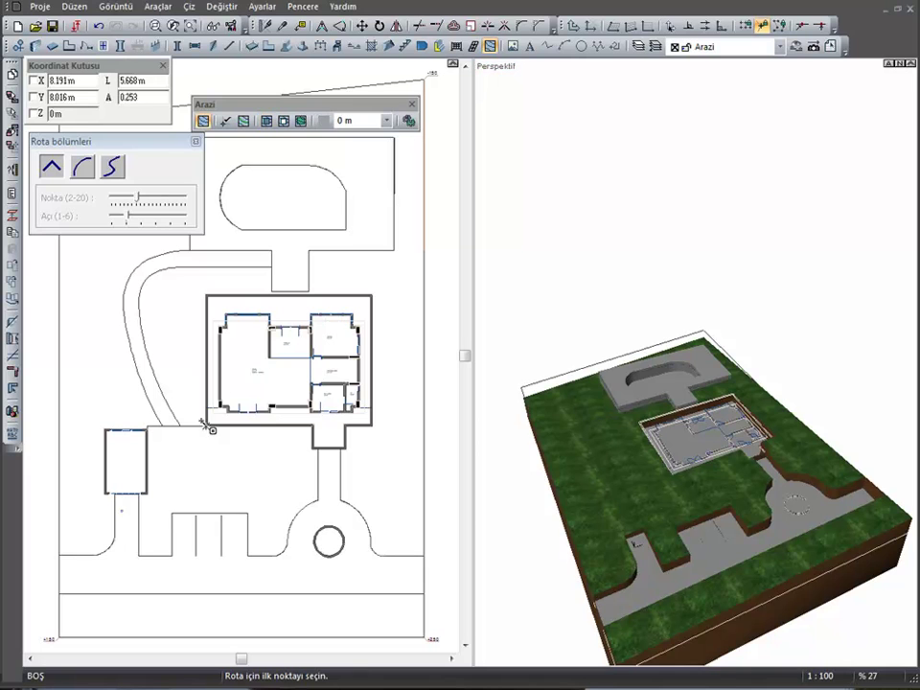
pyautogui.click(267, 121)
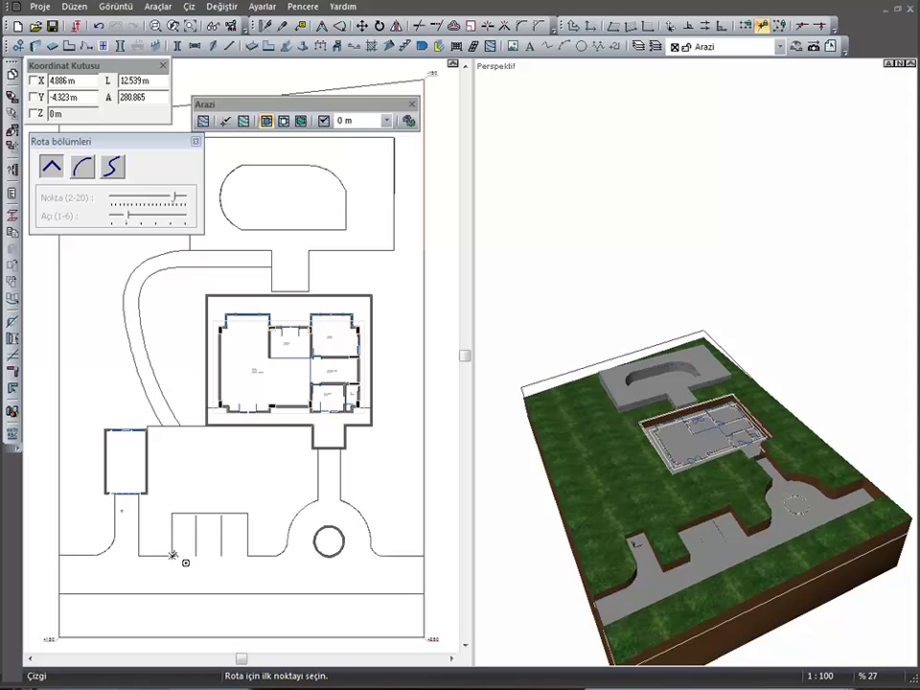
pyautogui.doubleClick(357, 121)
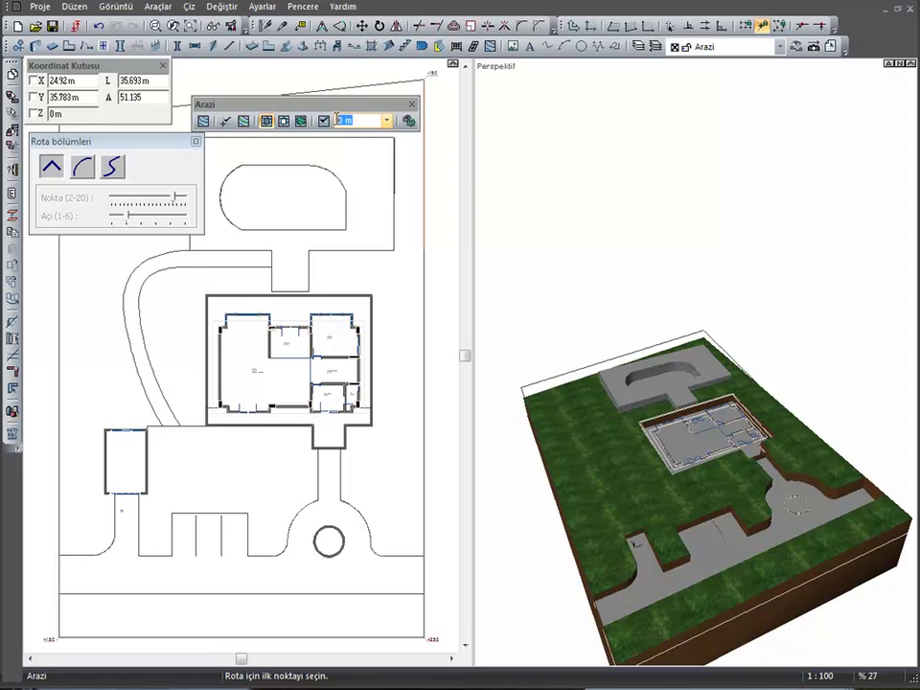
pyautogui.press('BackSpace')
pyautogui.write('.5')
pyautogui.press('Return')
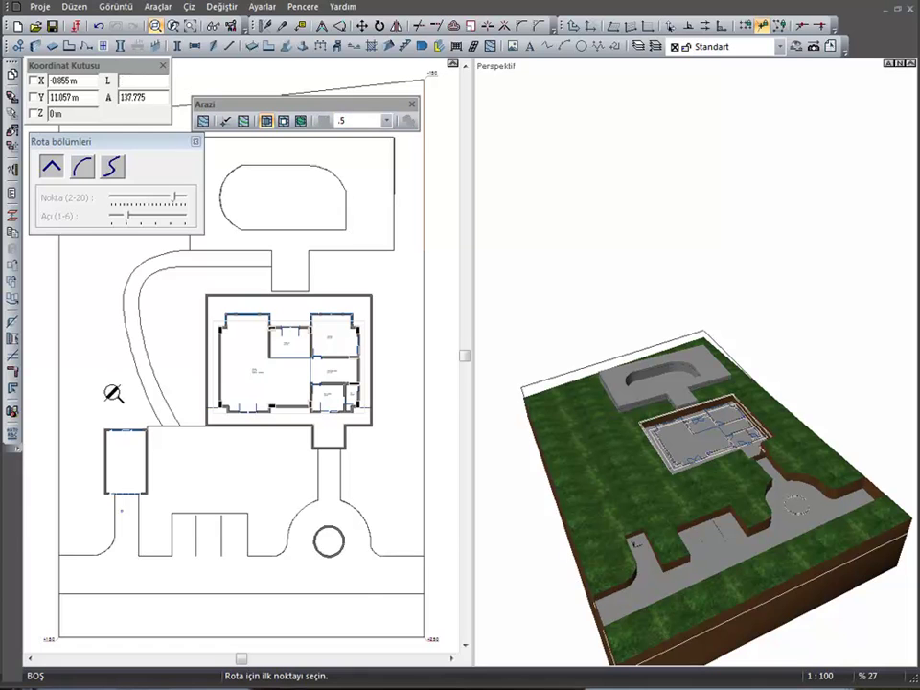
# Trace the plateau outline around the parking area and wall corner, closing it at the start point
pyautogui.scroll(2, 288, 537)
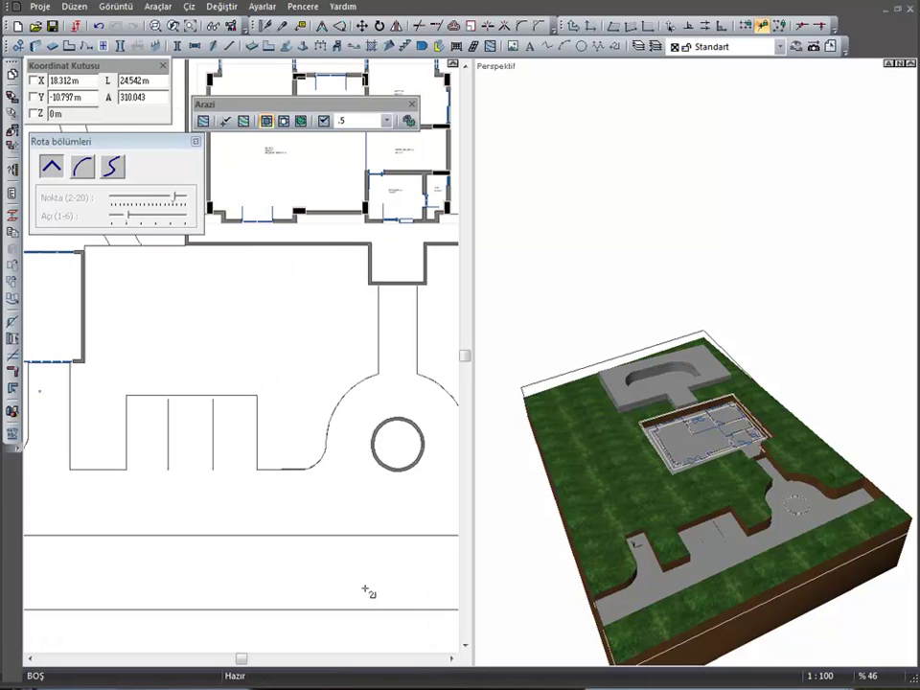
pyautogui.click(86, 245)
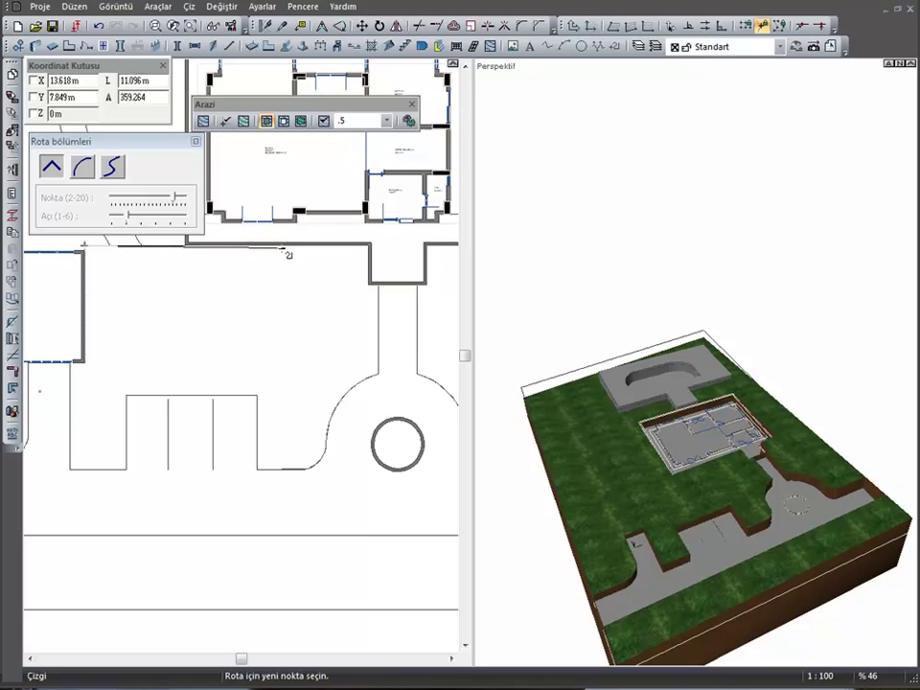
pyautogui.click(257, 395)
pyautogui.click(126, 395)
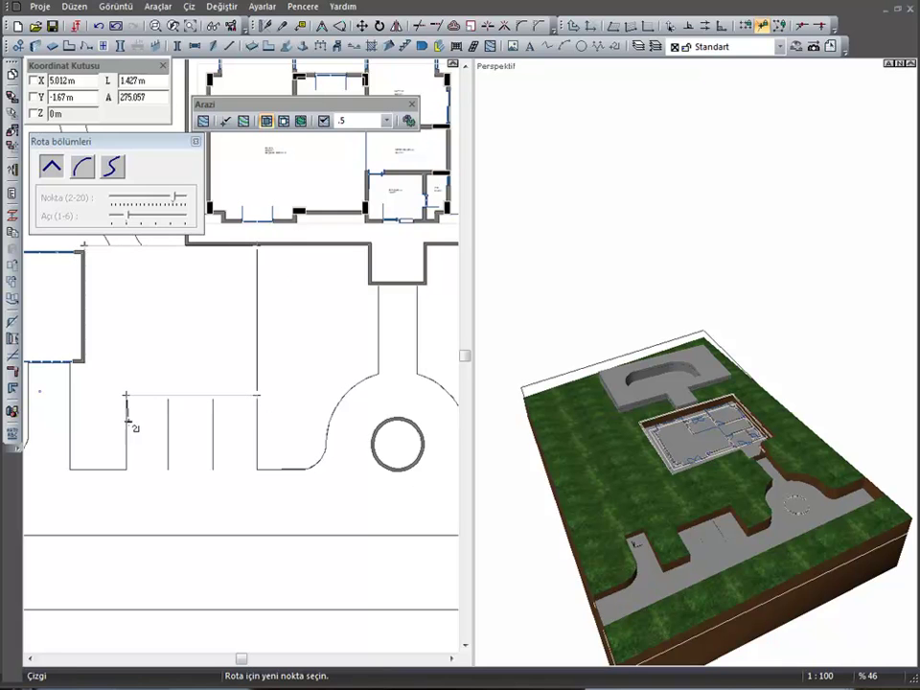
pyautogui.click(126, 469)
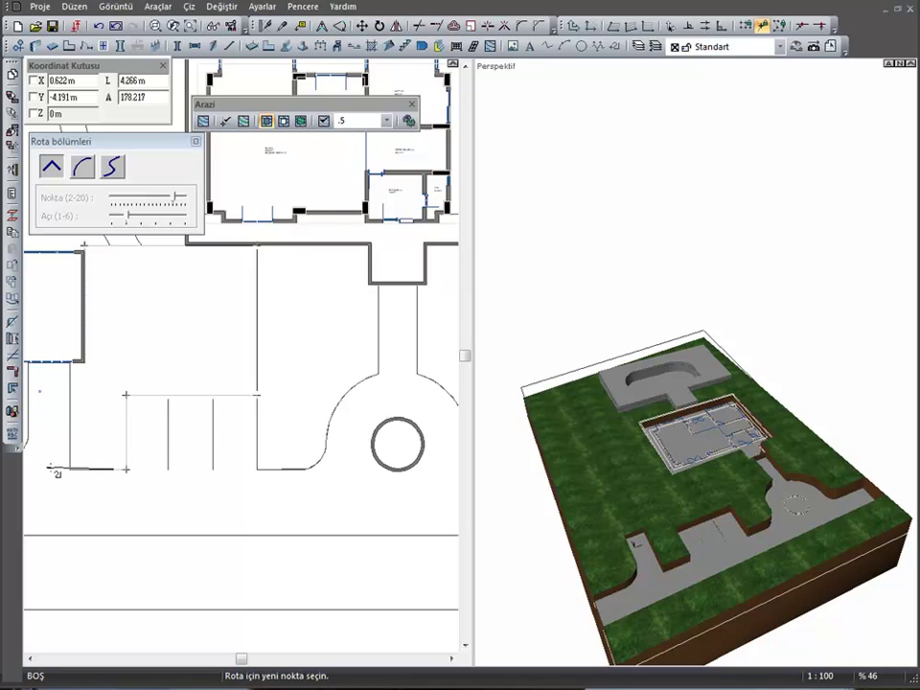
pyautogui.click(69, 469)
pyautogui.click(84, 363)
pyautogui.click(86, 246)
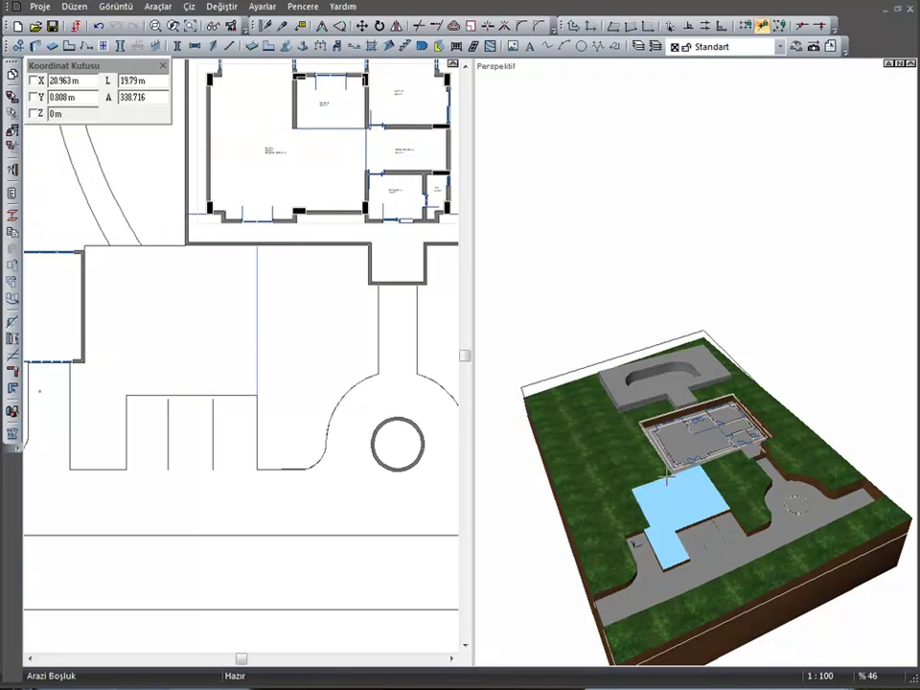
# Switch the 3D pane to interactive camera and orbit to a low side view of the blue plateau
pyautogui.rightClick(645, 399)
pyautogui.click(678, 48)
pyautogui.moveTo(626, 537)
pyautogui.mouseDown()
pyautogui.moveTo(637, 450)
pyautogui.moveTo(612, 494)
pyautogui.moveTo(709, 575)
pyautogui.moveTo(697, 573)
pyautogui.mouseUp()
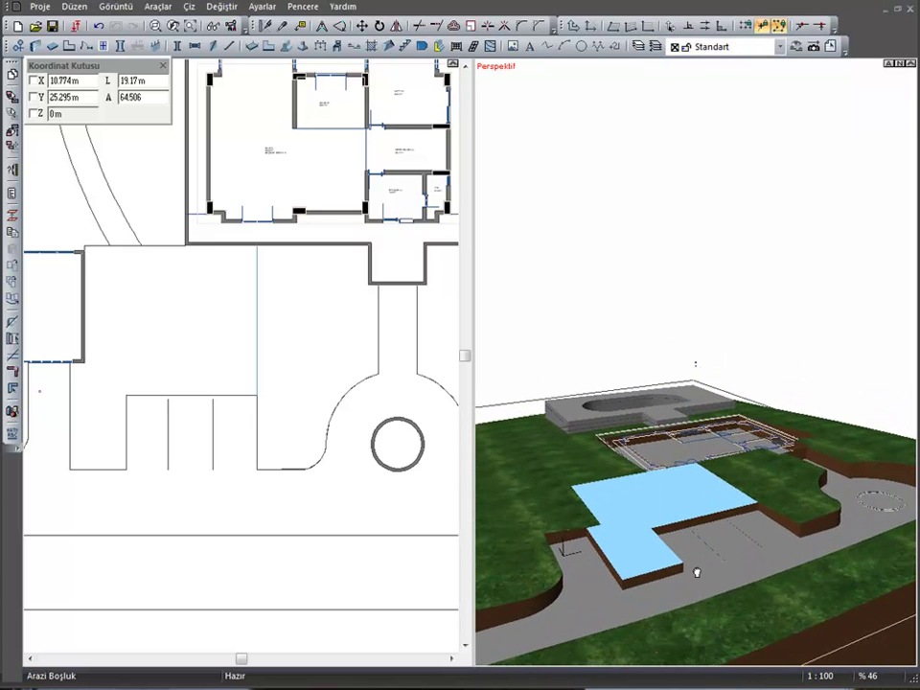
pyautogui.click(629, 522)
pyautogui.press('Escape')
# Open Arazi Ayarları on the Plato tab, showing the plateau's 8 points at 0.5 m
pyautogui.doubleClick(550, 505)
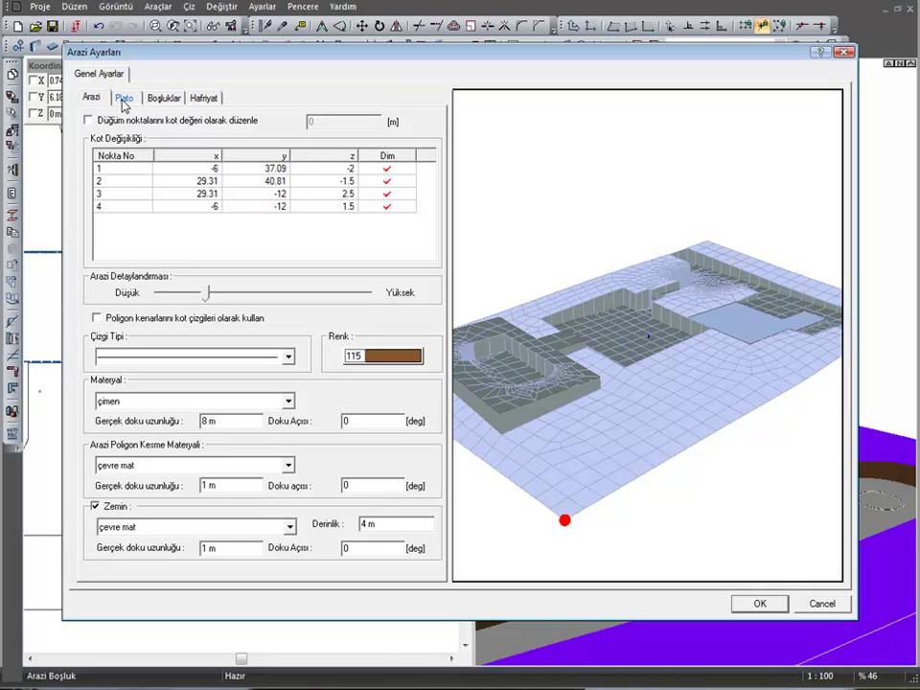
pyautogui.click(125, 98)
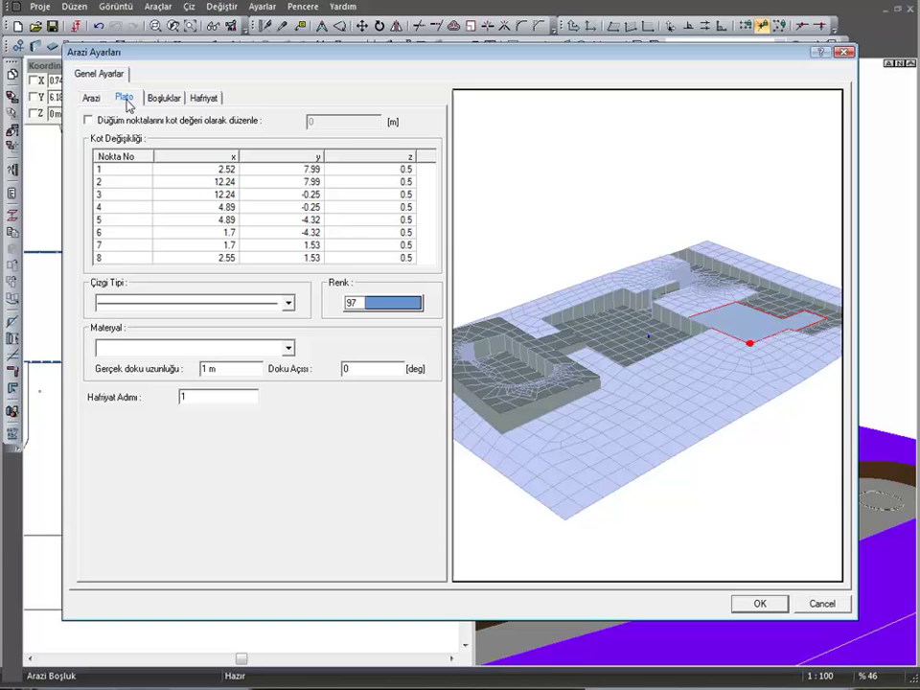
pyautogui.moveTo(739, 485)
pyautogui.mouseDown()
pyautogui.moveTo(711, 409)
pyautogui.moveTo(679, 400)
pyautogui.moveTo(664, 472)
pyautogui.moveTo(706, 500)
pyautogui.moveTo(471, 517)
pyautogui.mouseUp()
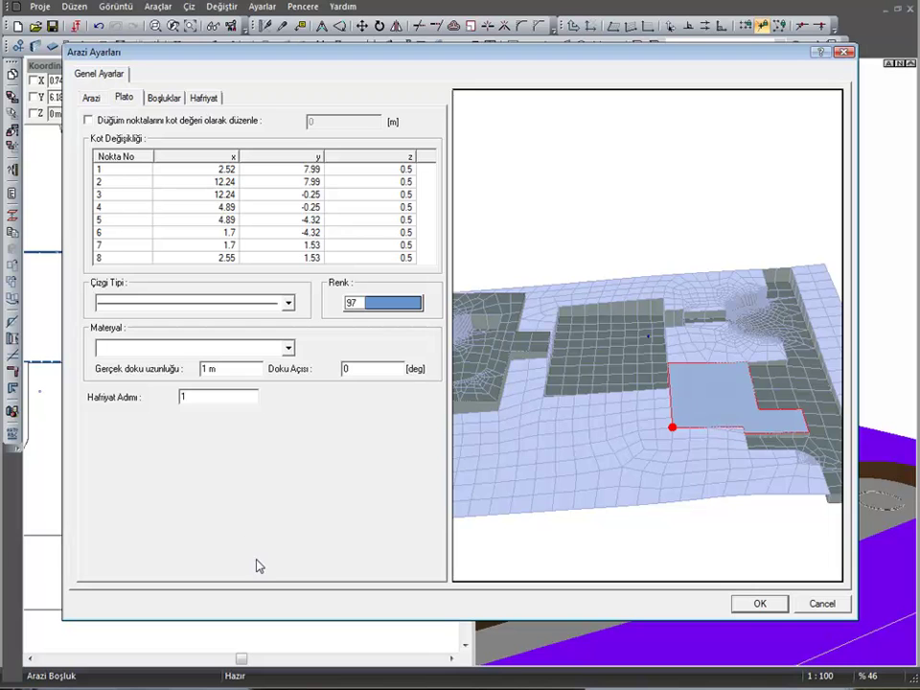
pyautogui.moveTo(638, 546); pyautogui.dragTo(590, 544)
# Step through plateau points 1–8 in the table, settling on point 6, and tilt the preview
pyautogui.click(215, 169)
pyautogui.click(217, 181)
pyautogui.click(219, 194)
pyautogui.click(220, 208)
pyautogui.click(220, 220)
pyautogui.click(221, 232)
pyautogui.click(221, 245)
pyautogui.click(221, 258)
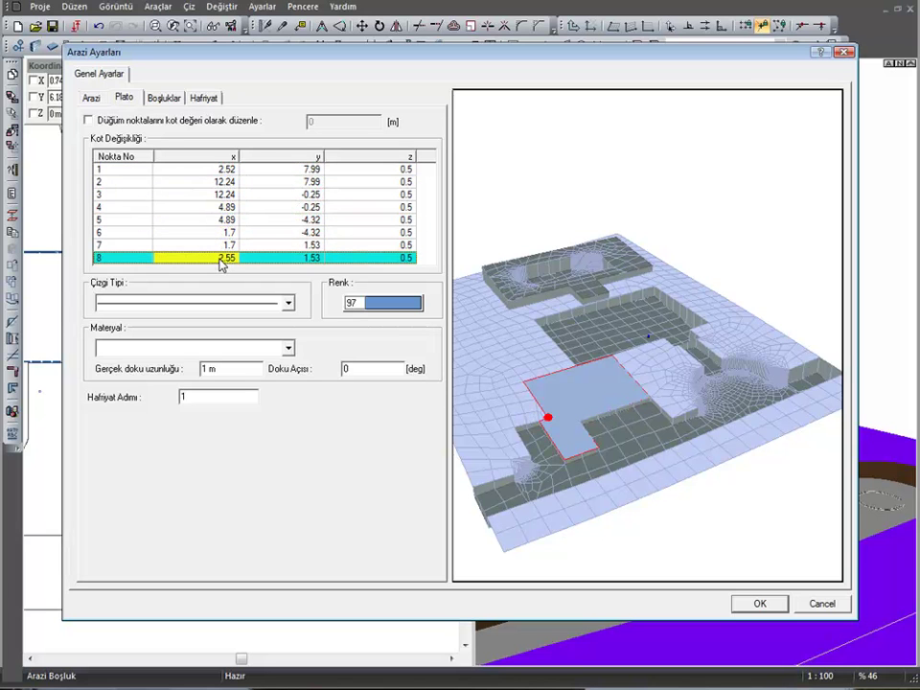
pyautogui.click(220, 244)
pyautogui.click(221, 231)
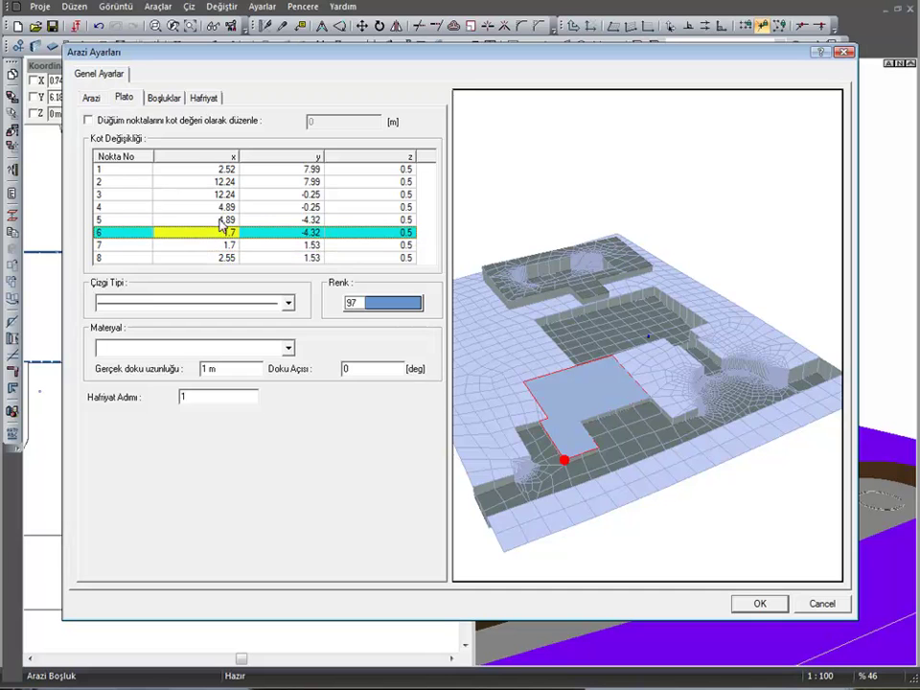
pyautogui.moveTo(575, 462); pyautogui.dragTo(474, 282)
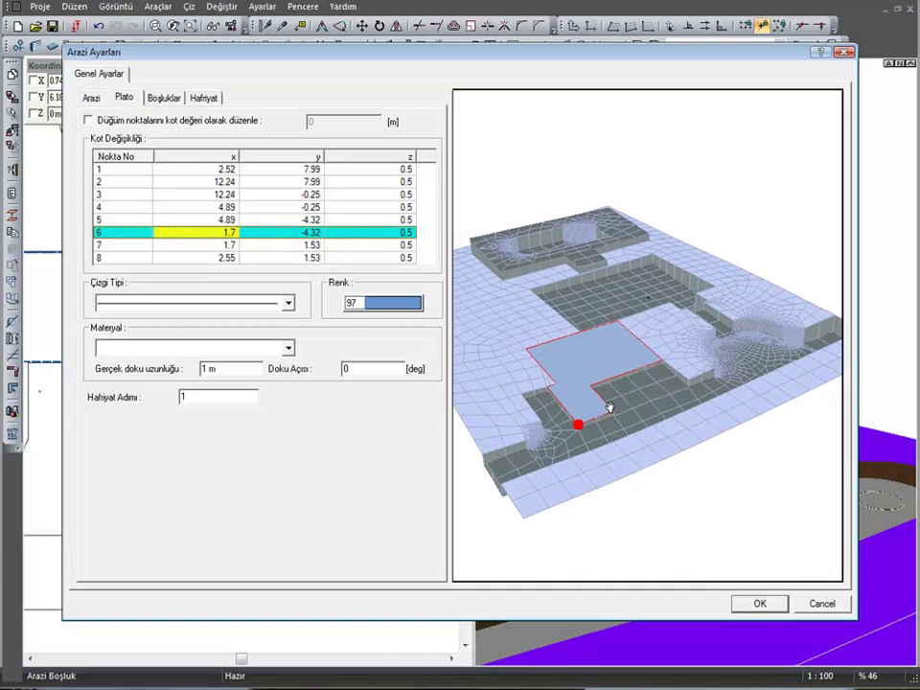
# Set the elevation of points 6 and 5 to 0 and check the slope in the preview
pyautogui.doubleClick(401, 234)
pyautogui.write('0')
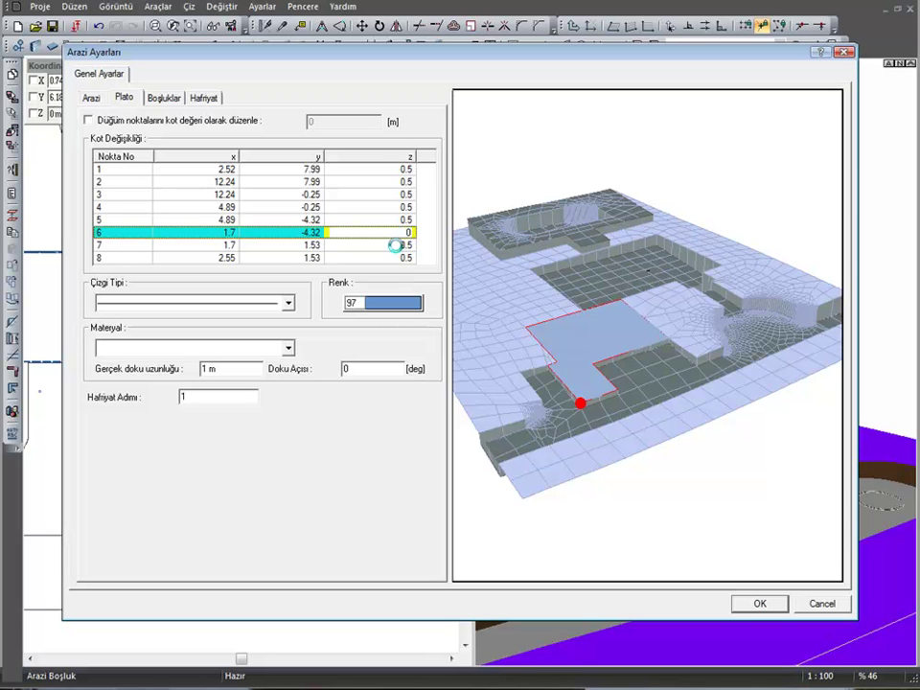
pyautogui.click(267, 246)
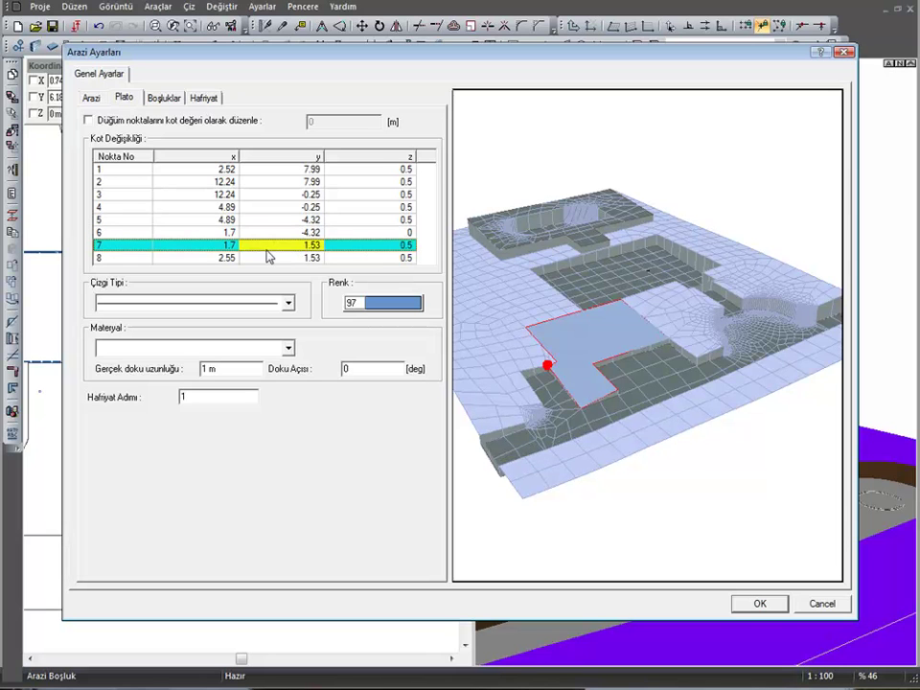
pyautogui.click(215, 221)
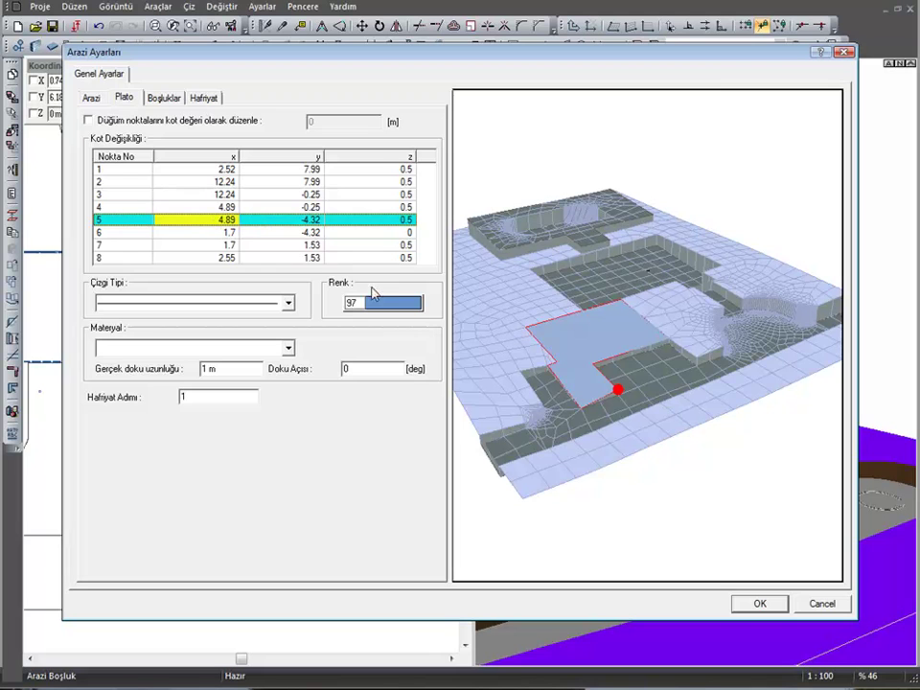
pyautogui.click(403, 220)
pyautogui.write('0')
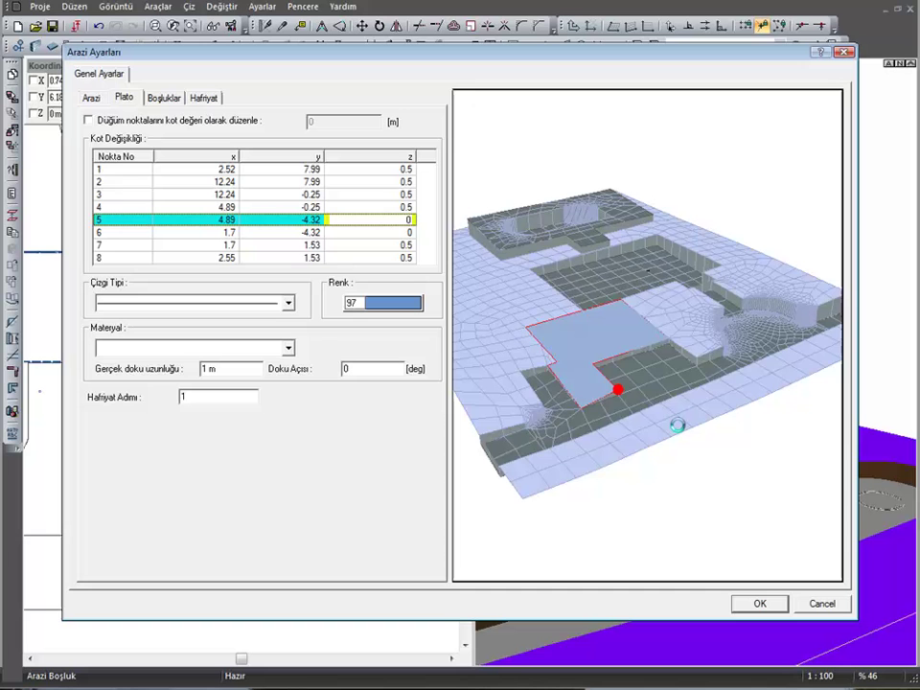
pyautogui.moveTo(639, 428)
pyautogui.mouseDown()
pyautogui.moveTo(593, 468)
pyautogui.moveTo(633, 408)
pyautogui.moveTo(634, 417)
pyautogui.moveTo(653, 414)
pyautogui.moveTo(639, 419)
pyautogui.mouseUp()
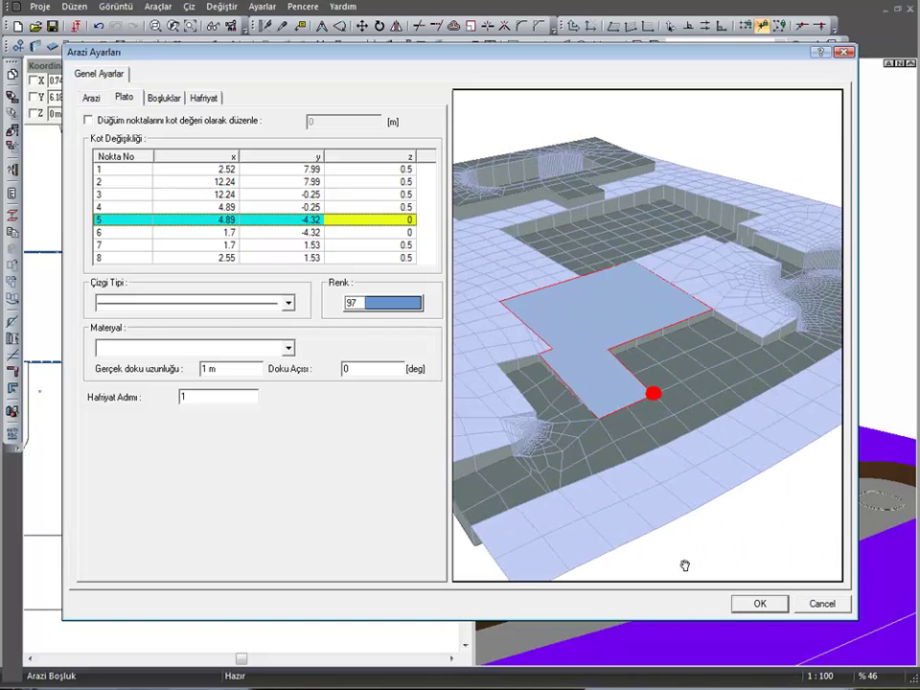
pyautogui.click(750, 606)
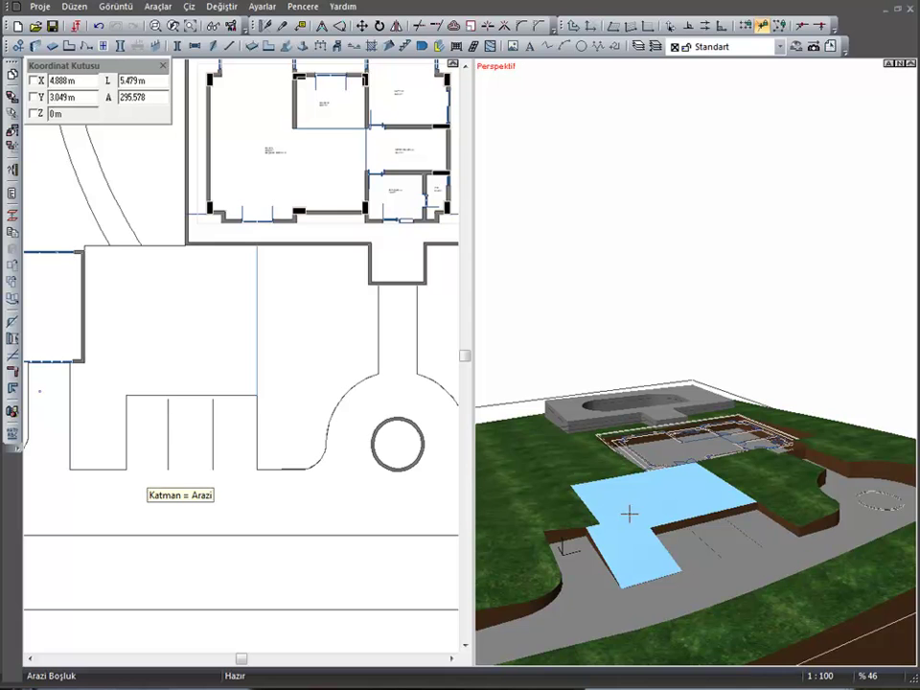
pyautogui.rightClick(616, 195)
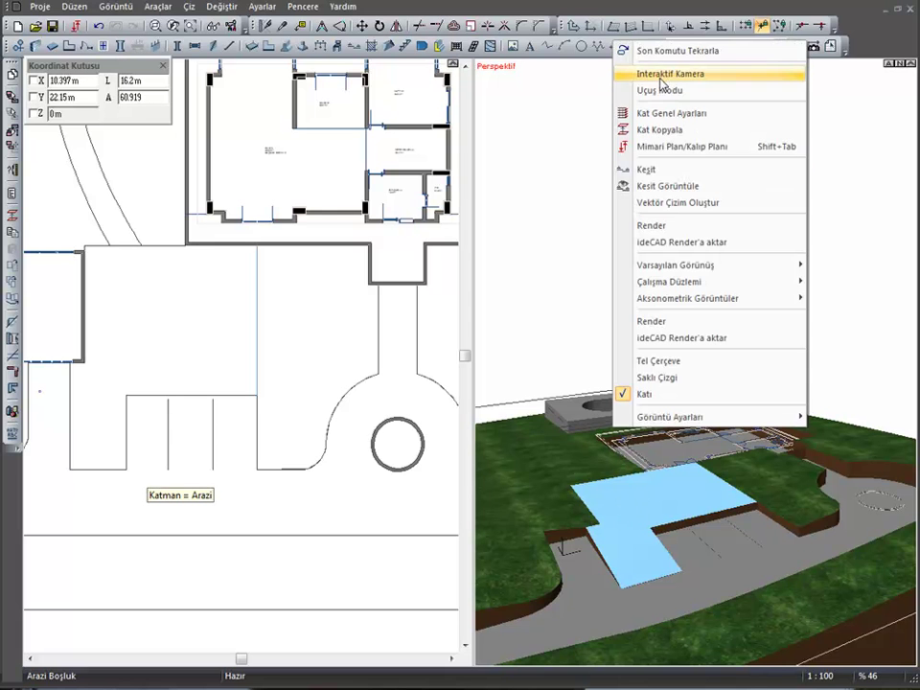
pyautogui.click(628, 74)
pyautogui.moveTo(649, 477)
pyautogui.mouseDown()
pyautogui.moveTo(709, 388)
pyautogui.moveTo(670, 492)
pyautogui.moveTo(699, 444)
pyautogui.moveTo(691, 538)
pyautogui.mouseUp()
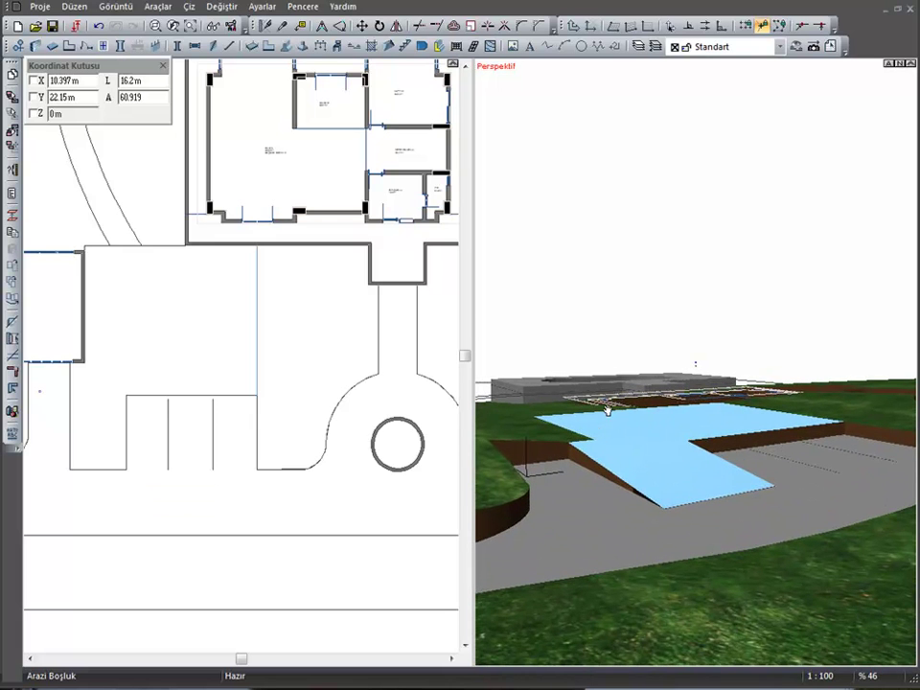
pyautogui.moveTo(708, 463)
pyautogui.mouseDown()
pyautogui.moveTo(691, 493)
pyautogui.moveTo(707, 472)
pyautogui.moveTo(701, 524)
pyautogui.moveTo(684, 527)
pyautogui.moveTo(678, 543)
pyautogui.mouseUp()
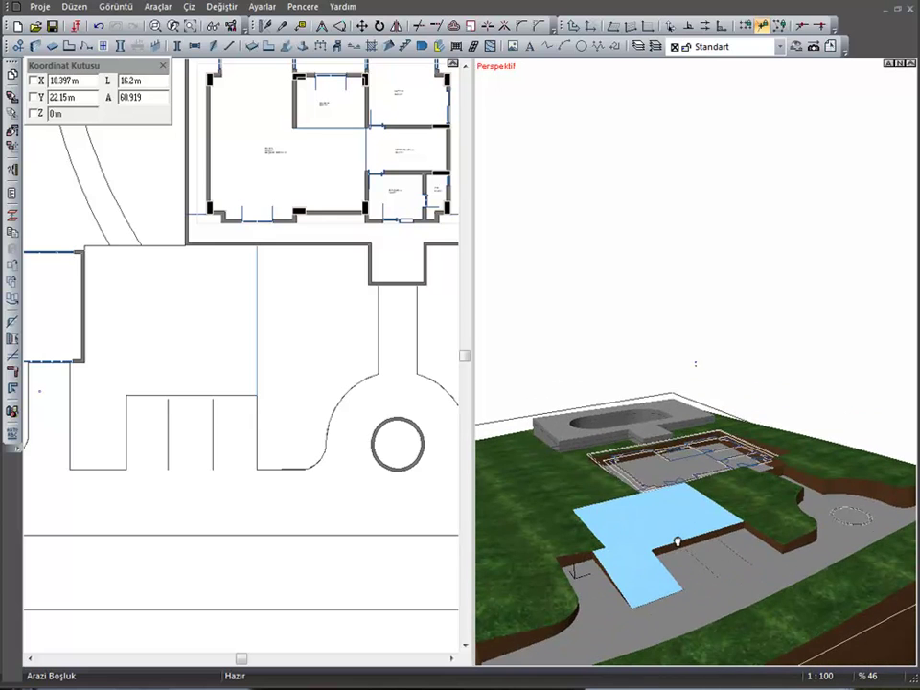
# Assign the çimen grass material to the light-blue plateau and verify it in its properties
pyautogui.doubleClick(671, 539)
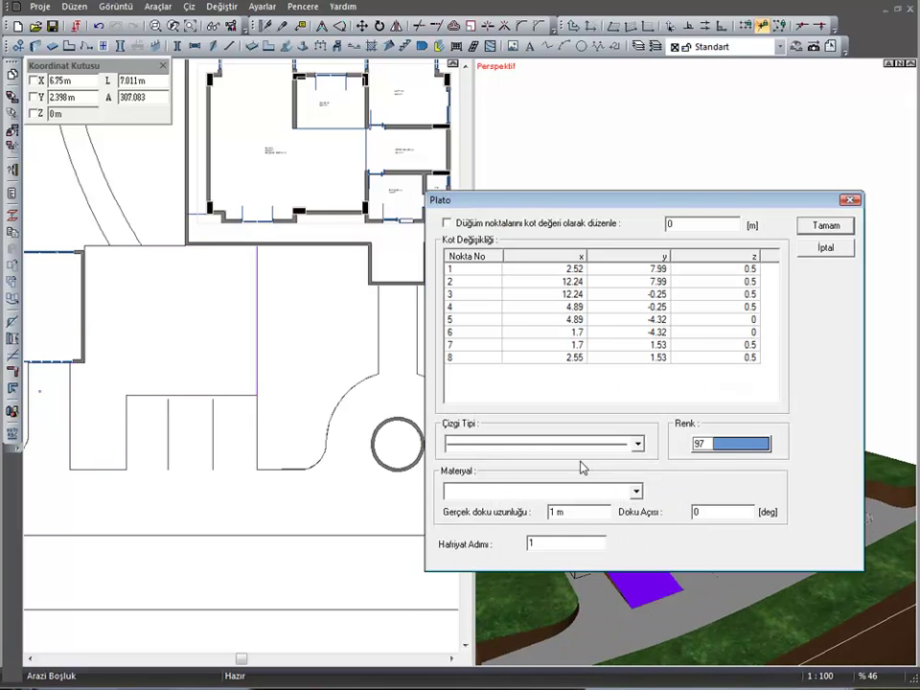
pyautogui.click(638, 493)
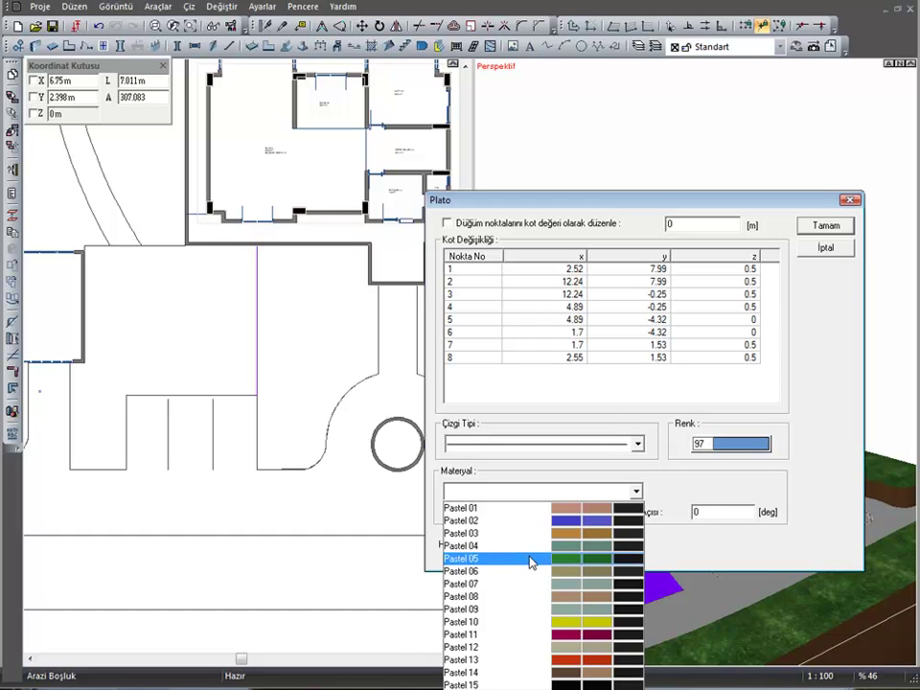
pyautogui.click(530, 686)
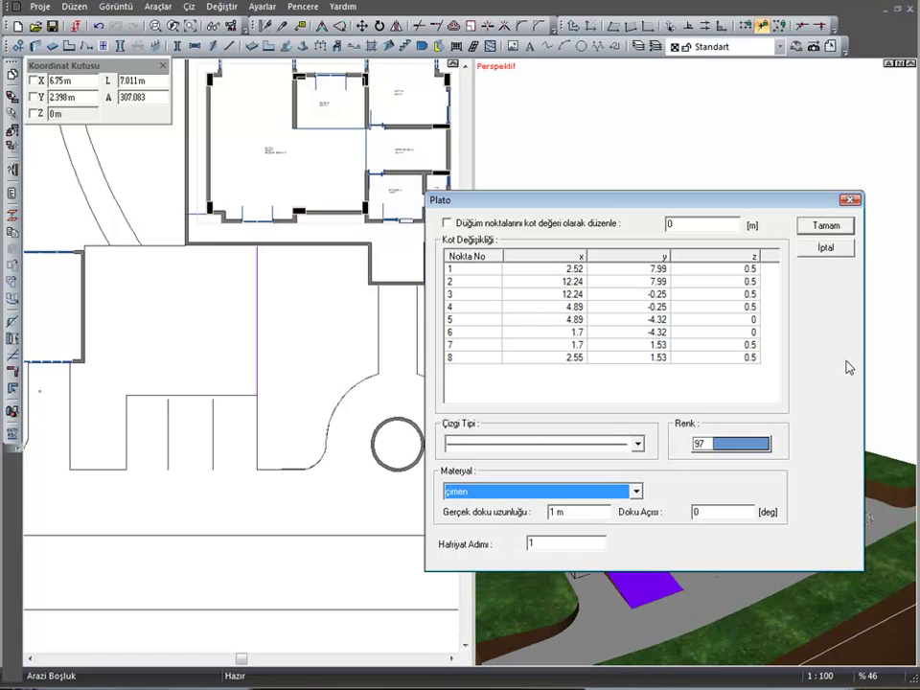
pyautogui.click(834, 228)
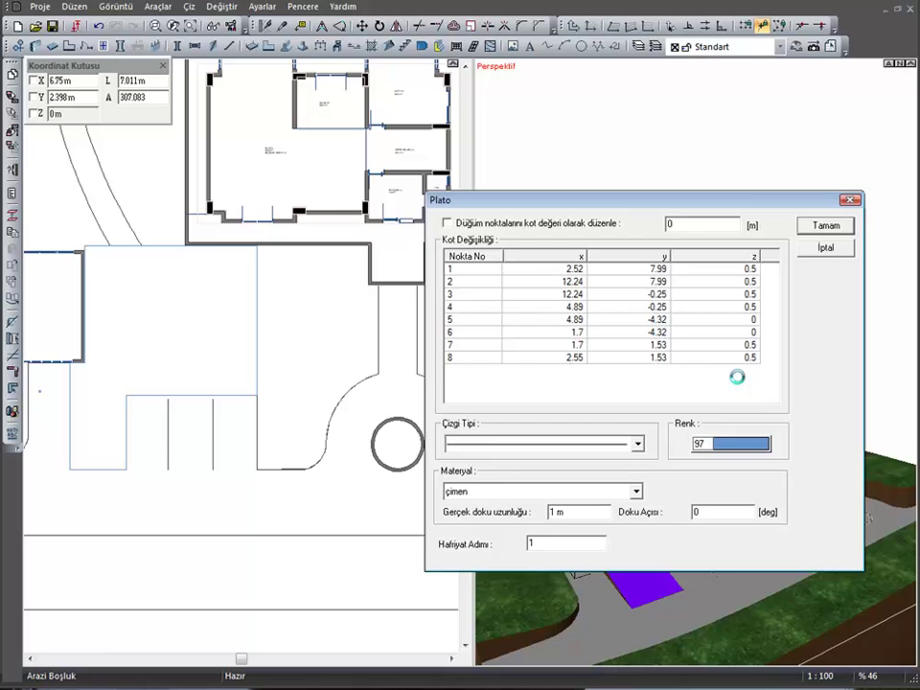
pyautogui.doubleClick(664, 515)
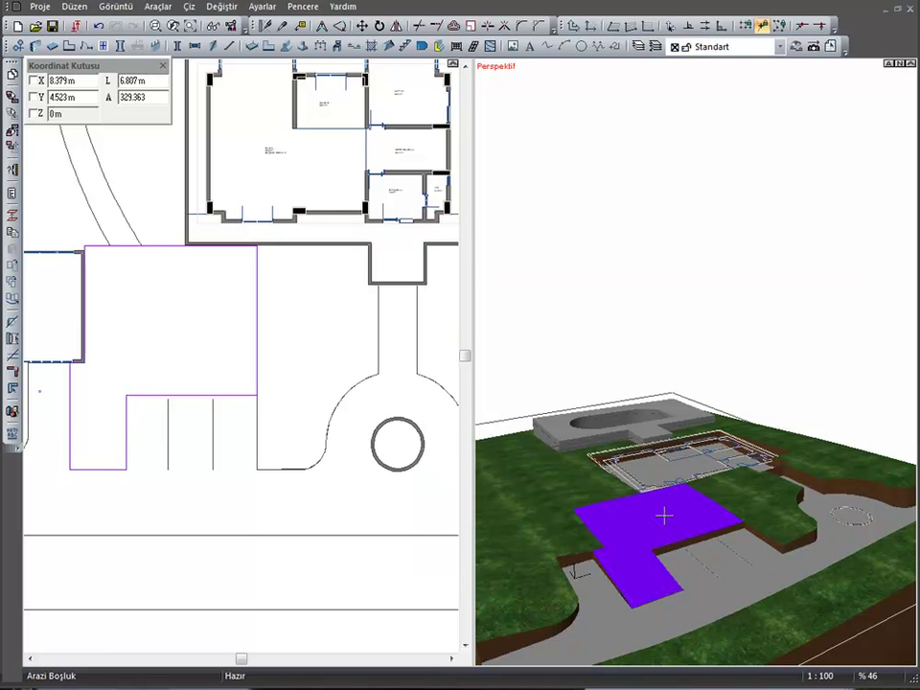
pyautogui.click(528, 491)
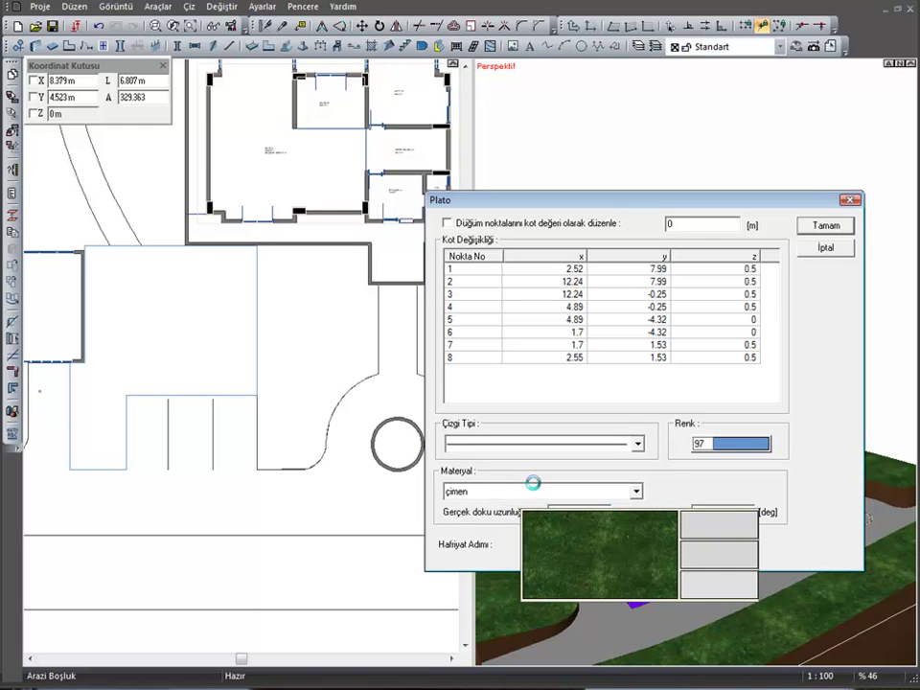
pyautogui.press('Return')
# Orbit the 3D view with interactive camera to show the whole site and zoom out the plan
pyautogui.moveTo(559, 487); pyautogui.dragTo(543, 367, button='right')
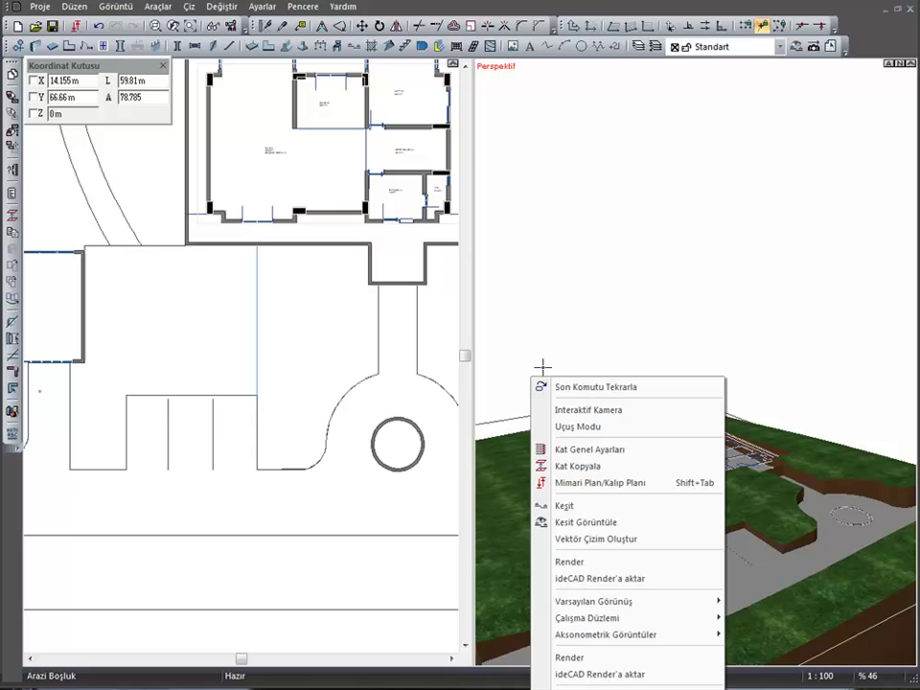
pyautogui.click(589, 409)
pyautogui.moveTo(667, 554)
pyautogui.mouseDown()
pyautogui.moveTo(715, 451)
pyautogui.moveTo(655, 501)
pyautogui.moveTo(775, 540)
pyautogui.moveTo(702, 509)
pyautogui.mouseUp()
pyautogui.scroll(-2, 161, 410)
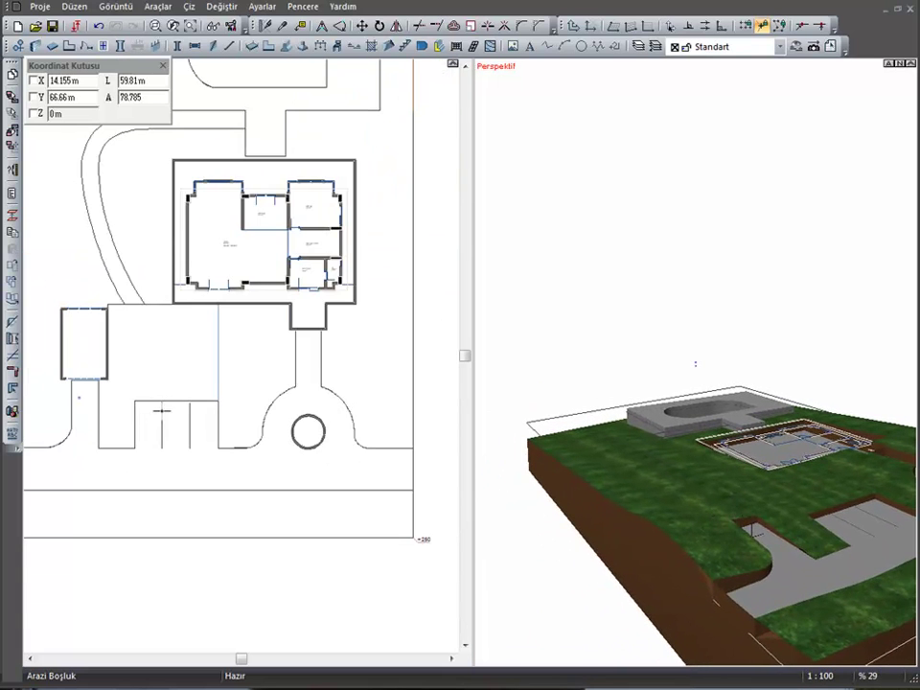
pyautogui.scroll(-1, 244, 393)
pyautogui.scroll(-1, 250, 393)
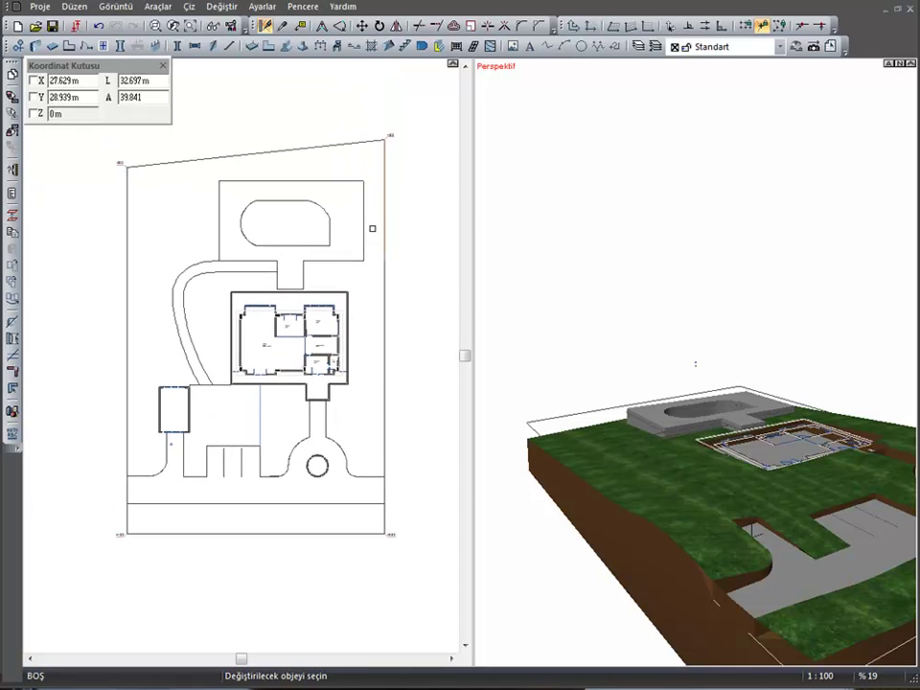
# Tick Plato Noktaları Seviye Ölçüsü under Arazi in Katman Ayarları > Çizim Detayları
pyautogui.click(637, 47)
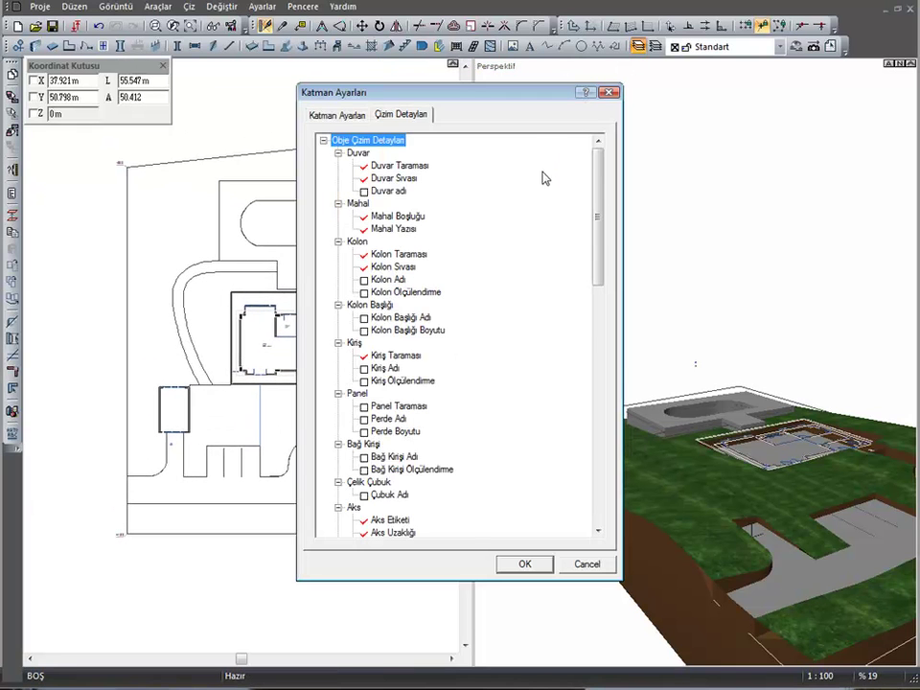
pyautogui.moveTo(600, 261); pyautogui.dragTo(614, 499)
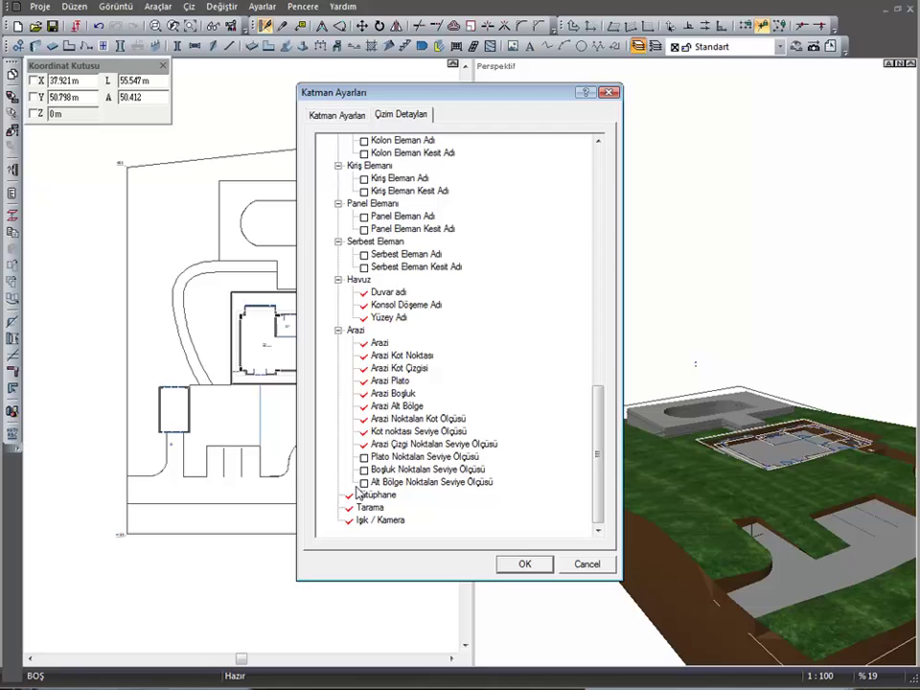
pyautogui.click(364, 457)
# Apply the layer settings and pan the plan across the pool area, house and garage driveway
pyautogui.click(527, 566)
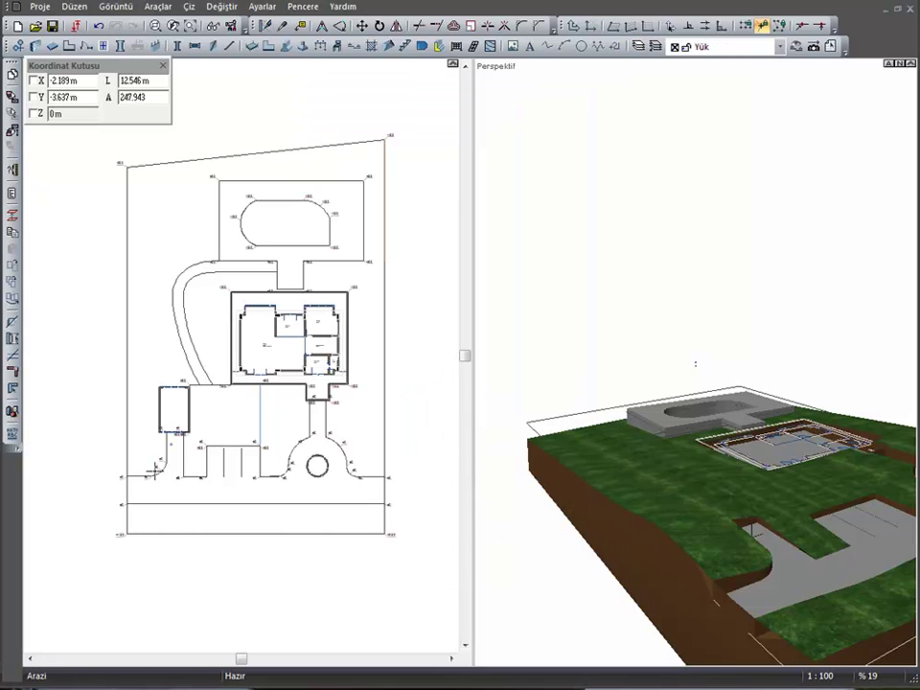
pyautogui.scroll(3, 235, 416)
pyautogui.scroll(1, 240, 407)
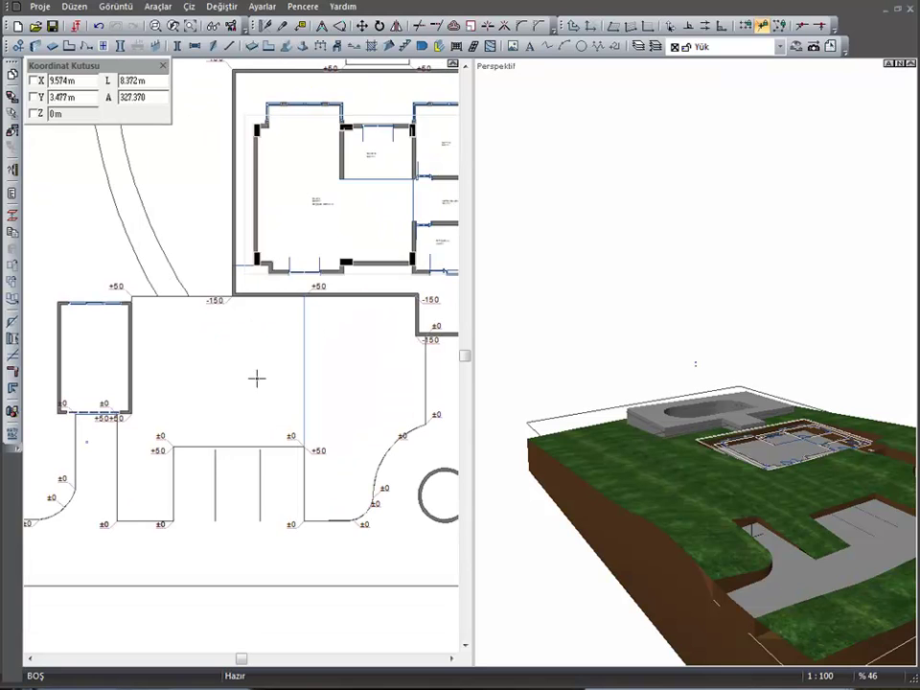
pyautogui.scroll(1, 218, 354)
pyautogui.moveTo(199, 289); pyautogui.dragTo(246, 456, button='middle')
pyautogui.moveTo(230, 240); pyautogui.dragTo(195, 427, button='middle')
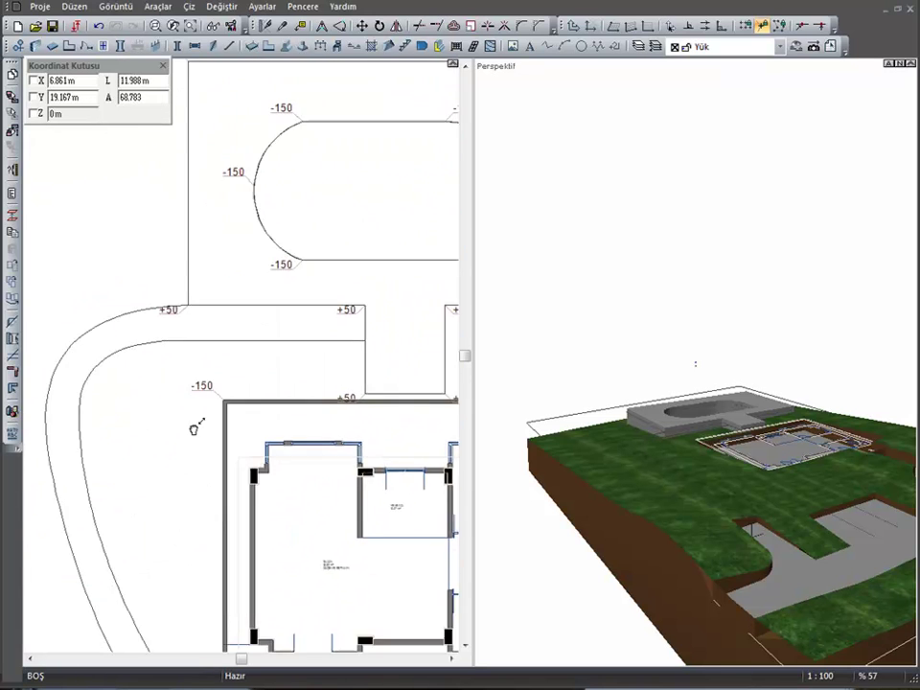
pyautogui.moveTo(313, 254)
pyautogui.mouseDown(button='middle')
pyautogui.moveTo(135, 450)
pyautogui.moveTo(45, 460)
pyautogui.mouseUp(button='middle')
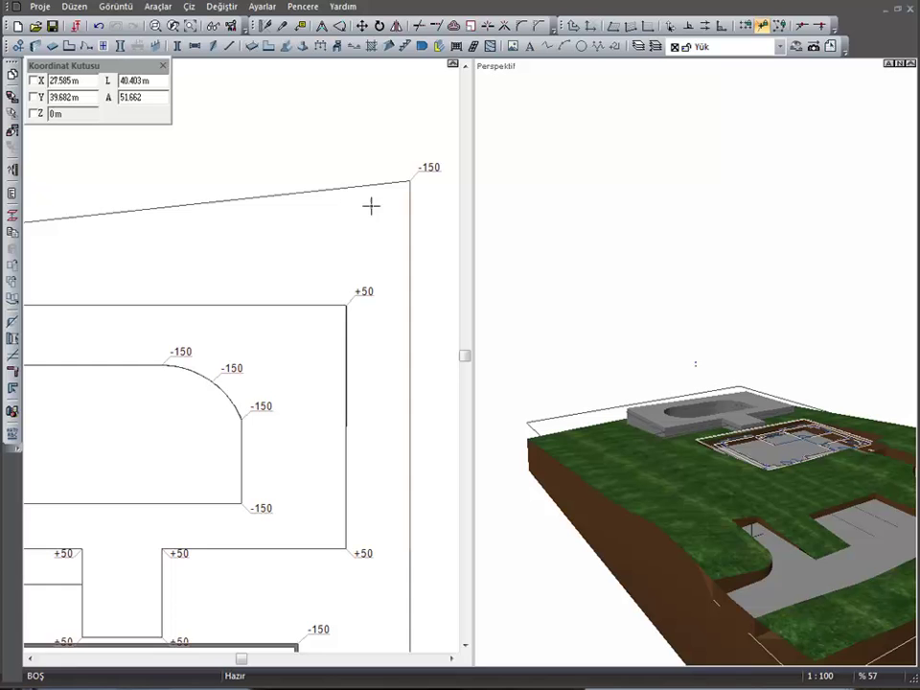
pyautogui.scroll(-1, 203, 334)
pyautogui.moveTo(258, 471); pyautogui.dragTo(323, 349, button='middle')
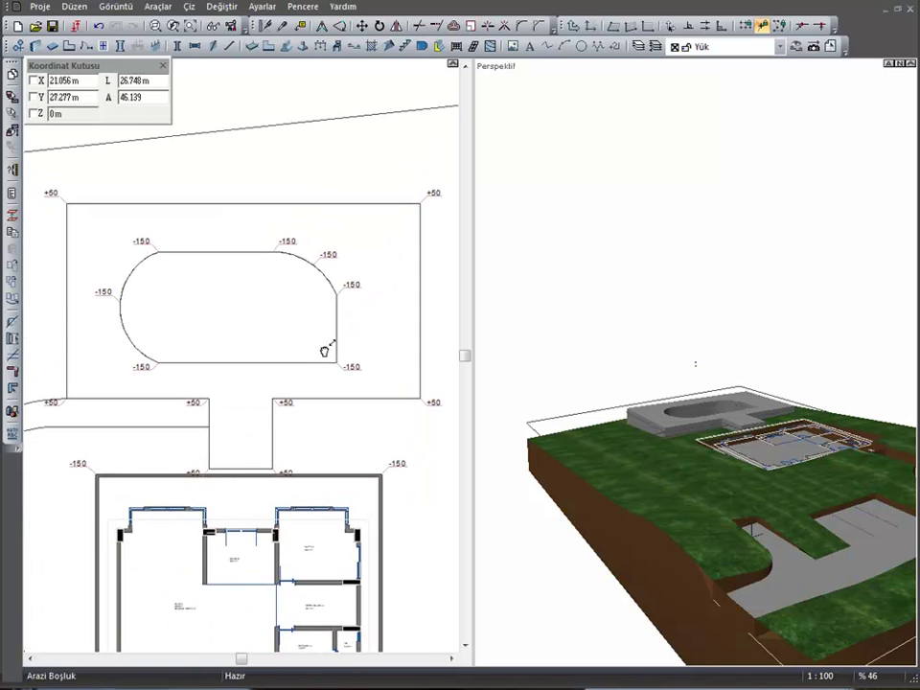
pyautogui.moveTo(261, 456)
pyautogui.mouseDown(button='middle')
pyautogui.moveTo(312, 380)
pyautogui.moveTo(383, 215)
pyautogui.mouseUp(button='middle')
pyautogui.moveTo(250, 530)
pyautogui.mouseDown(button='middle')
pyautogui.moveTo(286, 433)
pyautogui.moveTo(210, 453)
pyautogui.moveTo(194, 472)
pyautogui.mouseUp(button='middle')
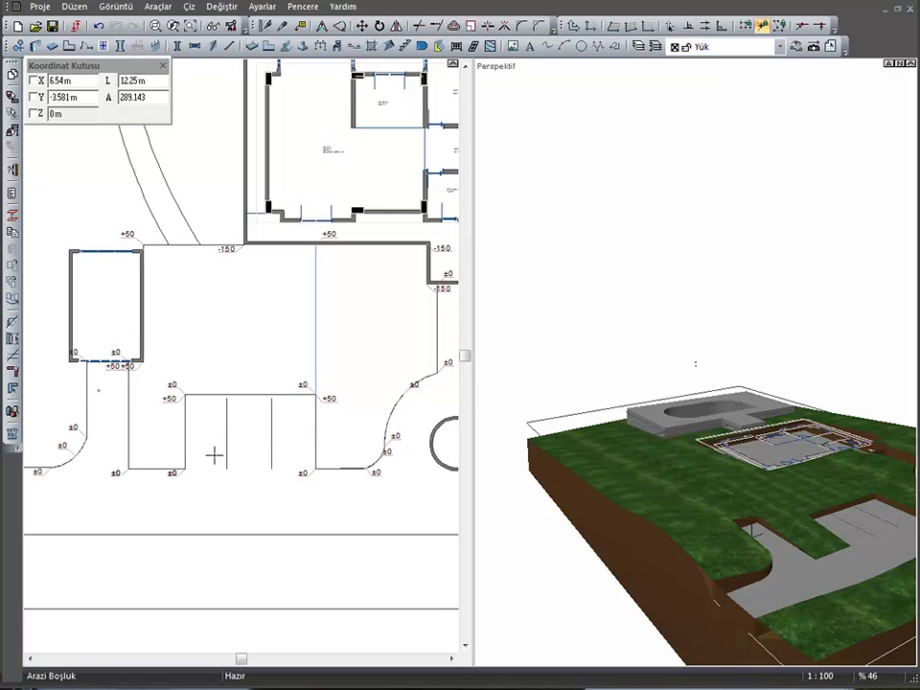
pyautogui.moveTo(171, 476)
pyautogui.mouseDown(button='middle')
pyautogui.moveTo(240, 486)
pyautogui.moveTo(232, 498)
pyautogui.mouseUp(button='middle')
# Zoom the plan in and back out to 23%, framing the whole site
pyautogui.scroll(1, 232, 498)
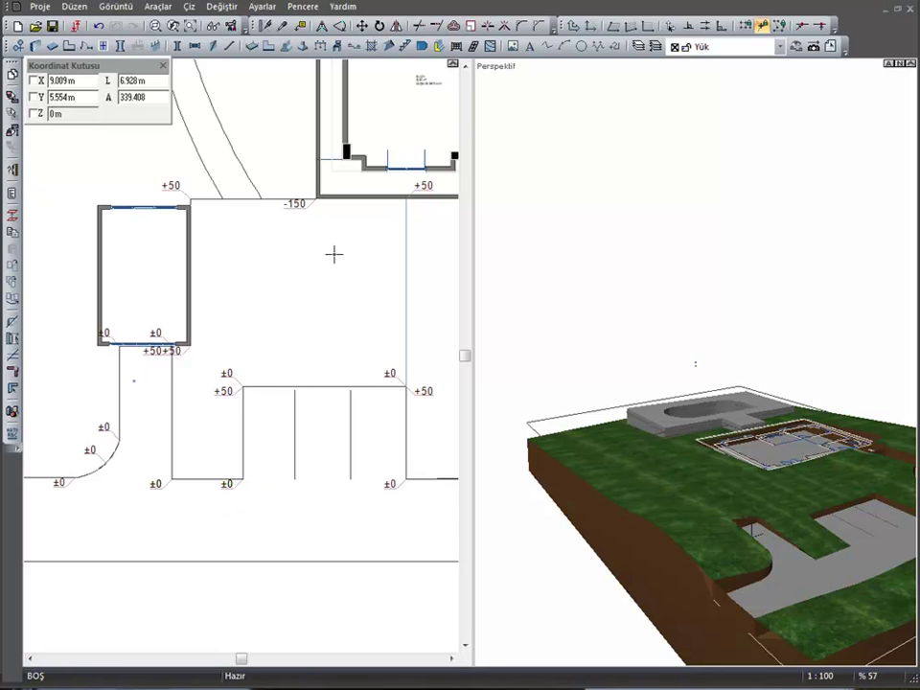
pyautogui.scroll(5, 386, 316)
pyautogui.scroll(5, 318, 367)
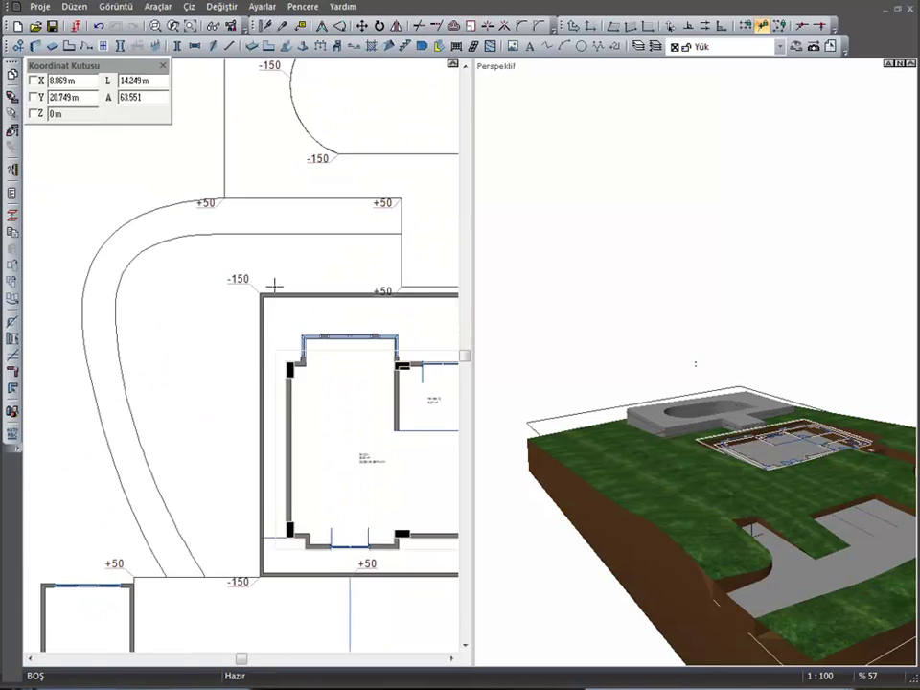
pyautogui.scroll(5, 274, 285)
pyautogui.scroll(-5, 238, 523)
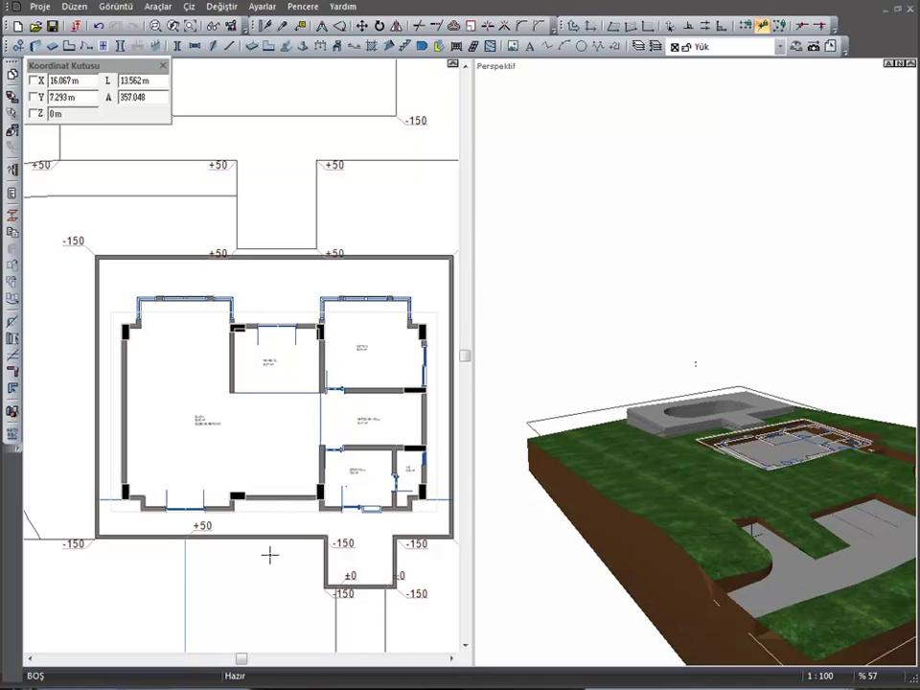
pyautogui.keyDown('ctrl'); pyautogui.scroll(-2, 270, 554); pyautogui.keyUp('ctrl')
pyautogui.keyDown('ctrl'); pyautogui.scroll(-3, 287, 451); pyautogui.keyUp('ctrl')
pyautogui.keyDown('ctrl'); pyautogui.scroll(-1, 258, 501); pyautogui.keyUp('ctrl')
pyautogui.moveTo(242, 503)
pyautogui.mouseDown(button='middle')
pyautogui.moveTo(291, 498)
pyautogui.moveTo(296, 489)
pyautogui.mouseUp(button='middle')
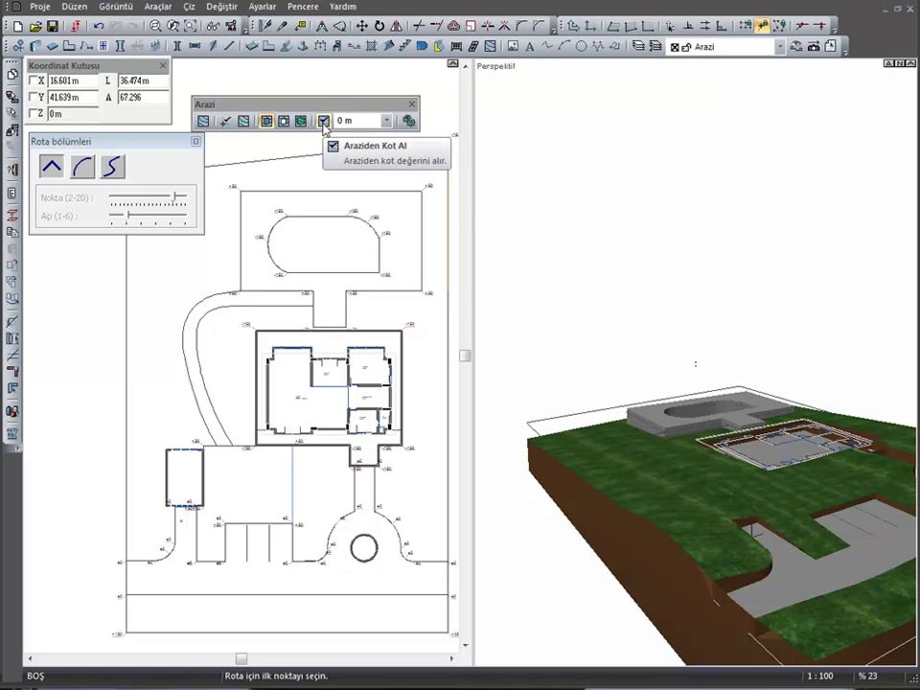
# With Araziden Kot Al on, outline the new terrain region left of the curved driveway
pyautogui.click(324, 122)
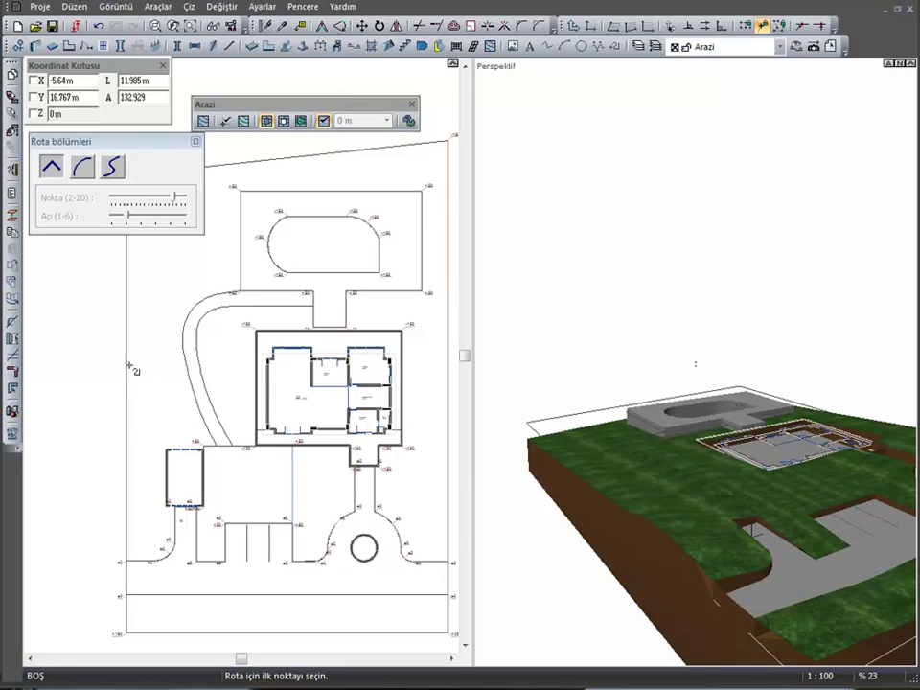
pyautogui.click(140, 403)
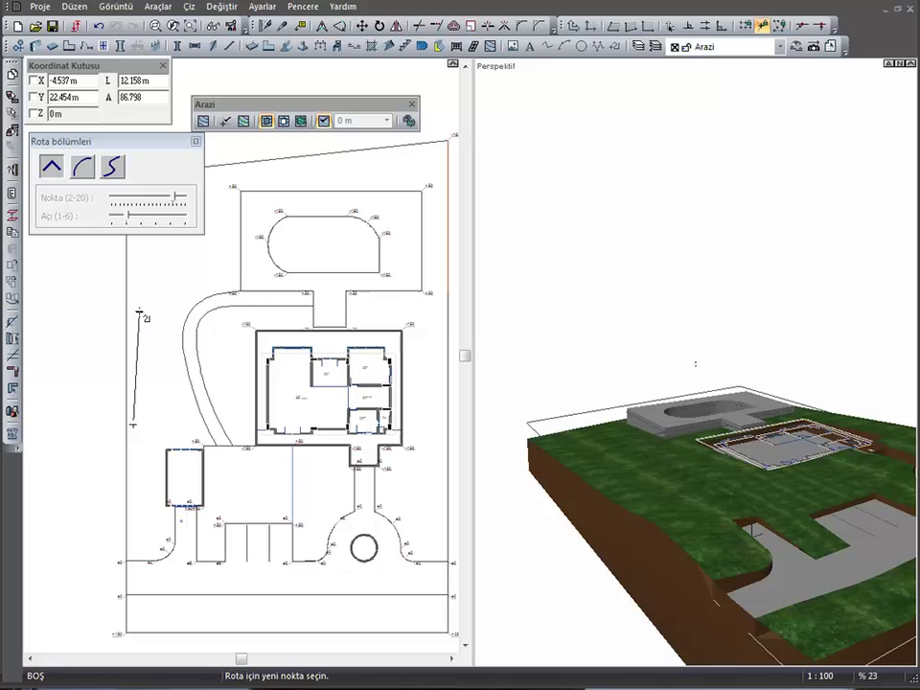
pyautogui.click(140, 286)
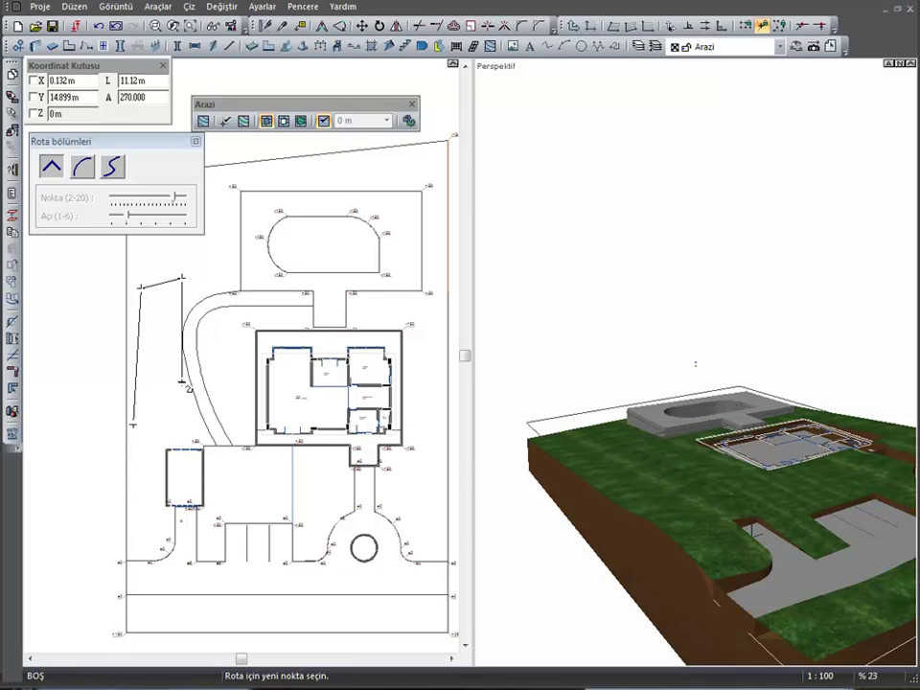
pyautogui.rightClick(102, 326)
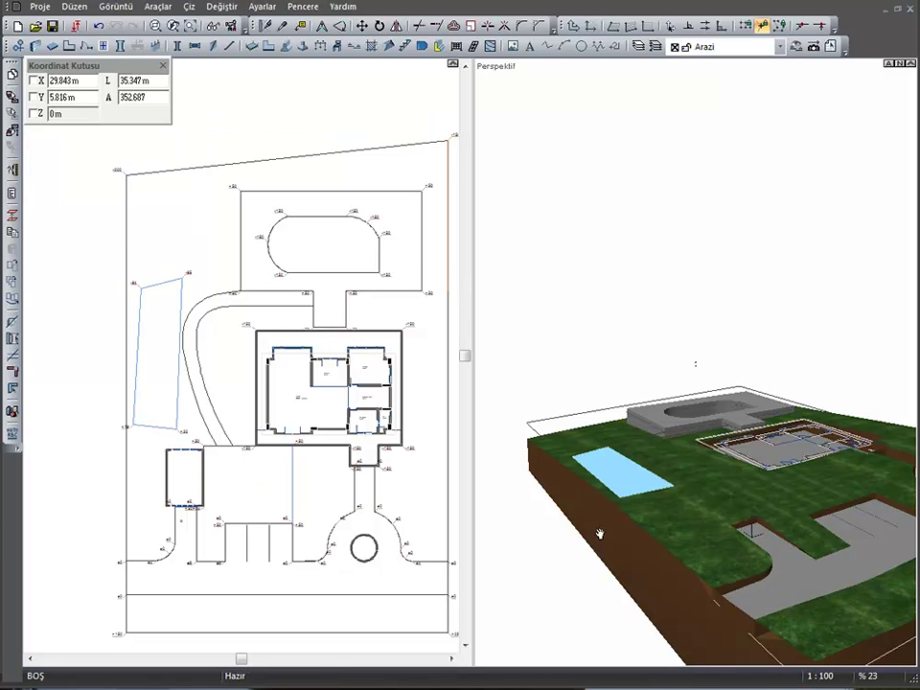
pyautogui.moveTo(638, 546)
pyautogui.mouseDown()
pyautogui.moveTo(620, 549)
pyautogui.moveTo(723, 524)
pyautogui.moveTo(780, 475)
pyautogui.moveTo(827, 559)
pyautogui.moveTo(533, 497)
pyautogui.moveTo(638, 443)
pyautogui.moveTo(835, 509)
pyautogui.moveTo(837, 501)
pyautogui.moveTo(820, 538)
pyautogui.moveTo(735, 538)
pyautogui.moveTo(726, 528)
pyautogui.moveTo(730, 507)
pyautogui.moveTo(589, 489)
pyautogui.mouseUp()
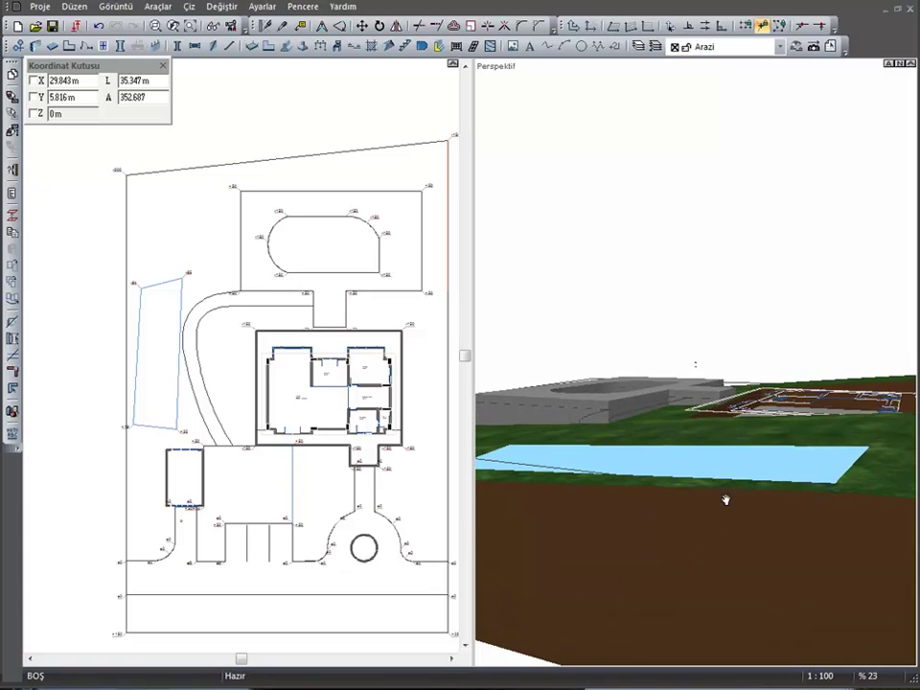
pyautogui.moveTo(726, 499); pyautogui.dragTo(624, 508)
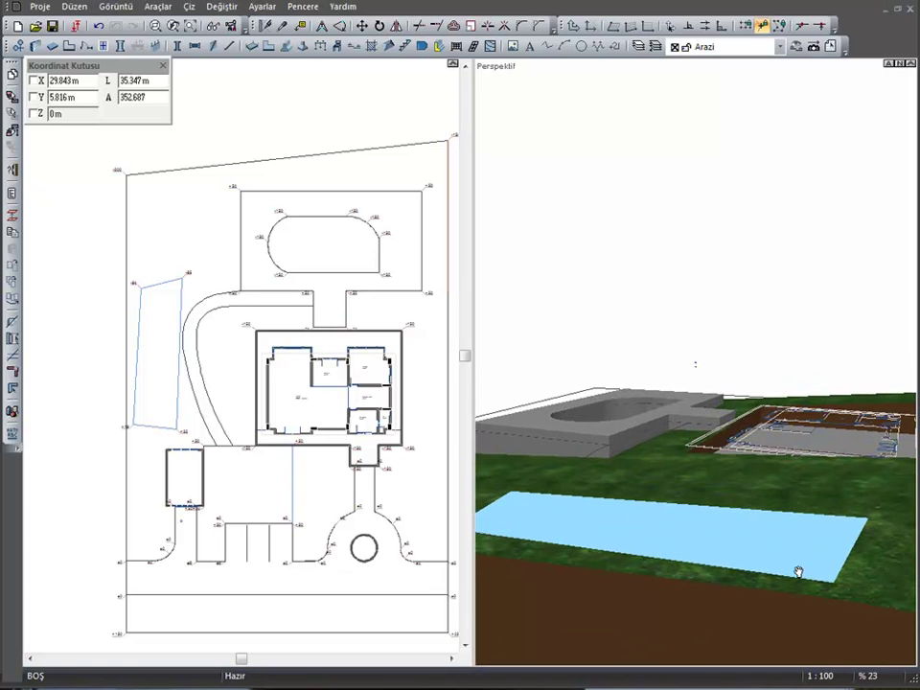
pyautogui.scroll(3, 87, 383)
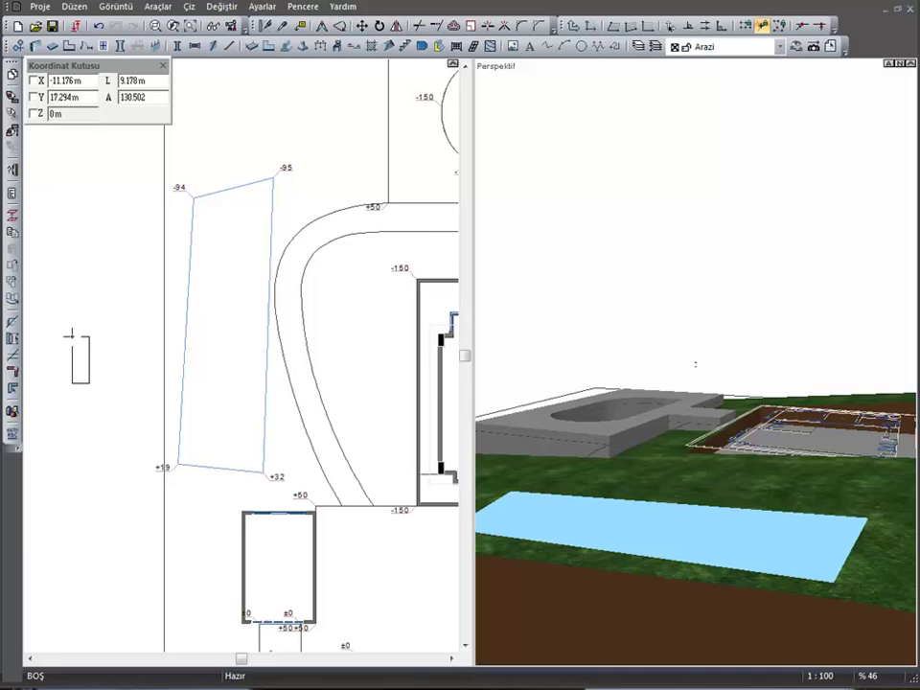
pyautogui.scroll(2, 268, 403)
pyautogui.moveTo(273, 359); pyautogui.dragTo(288, 429, button='middle')
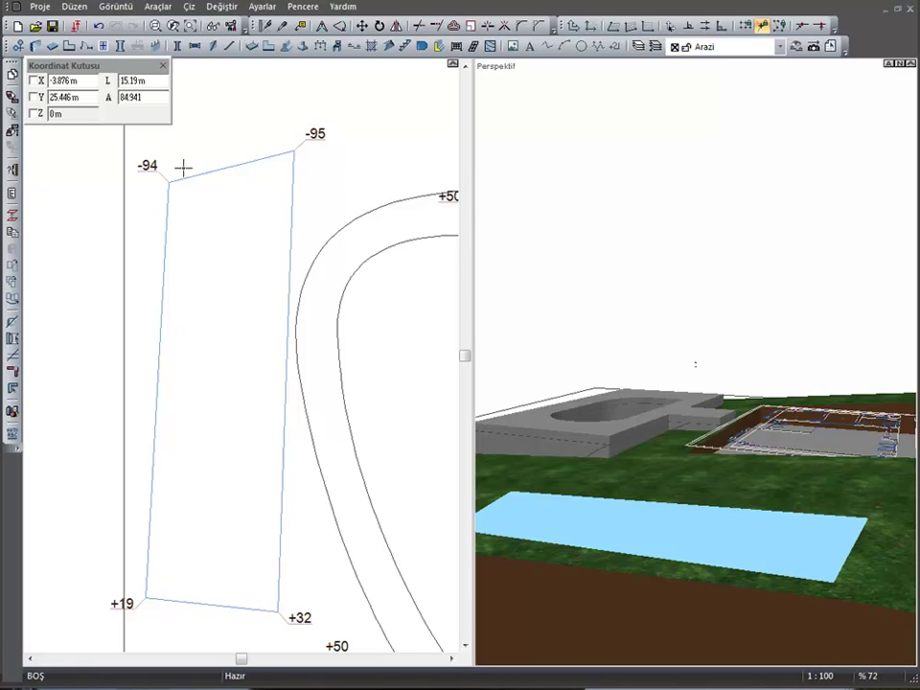
pyautogui.scroll(-1, 295, 303)
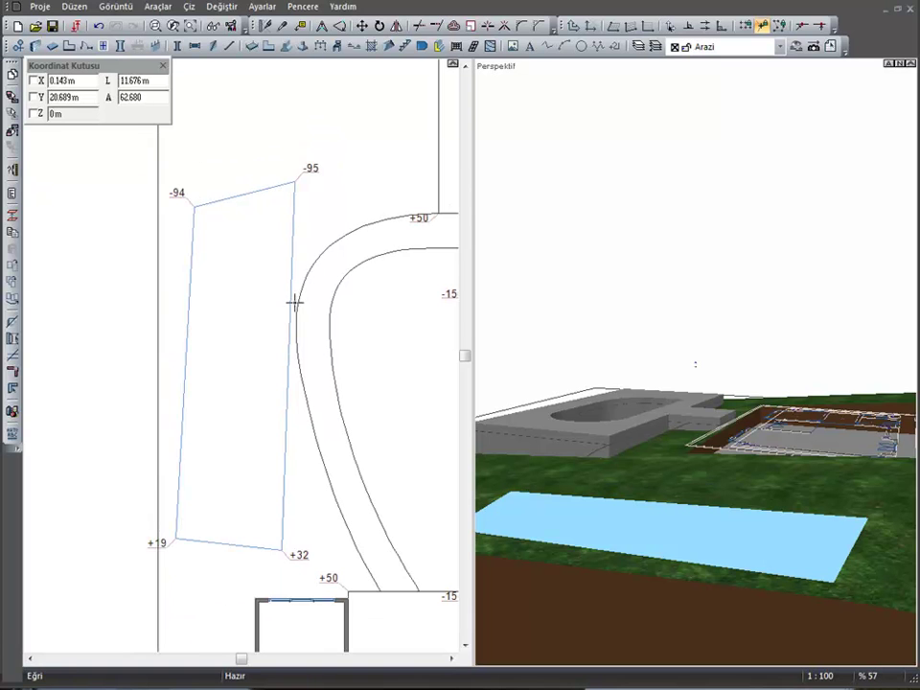
pyautogui.scroll(-2, 329, 482)
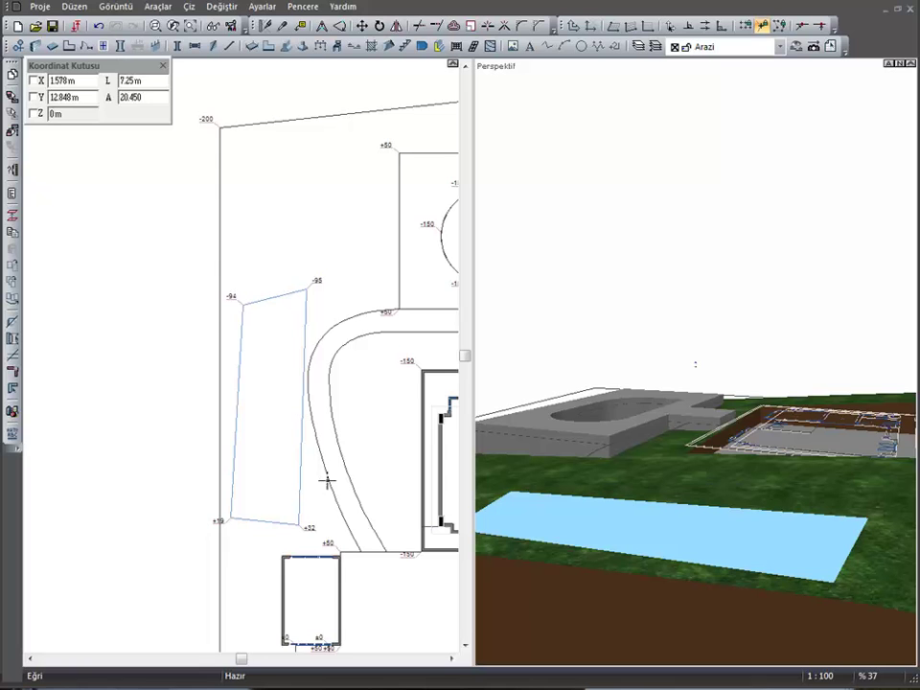
pyautogui.scroll(-2, 299, 384)
pyautogui.moveTo(299, 384); pyautogui.dragTo(241, 357, button='middle')
pyautogui.scroll(1, 246, 391)
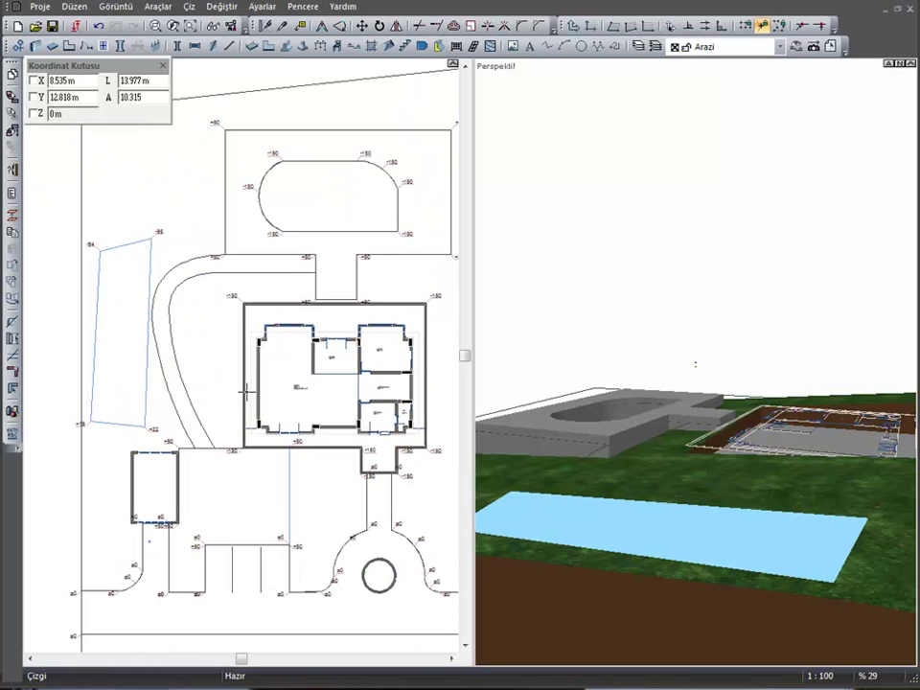
# Place a Kot elevation marker left of the pool area from Serbest Ölçülendirme
pyautogui.click(322, 51)
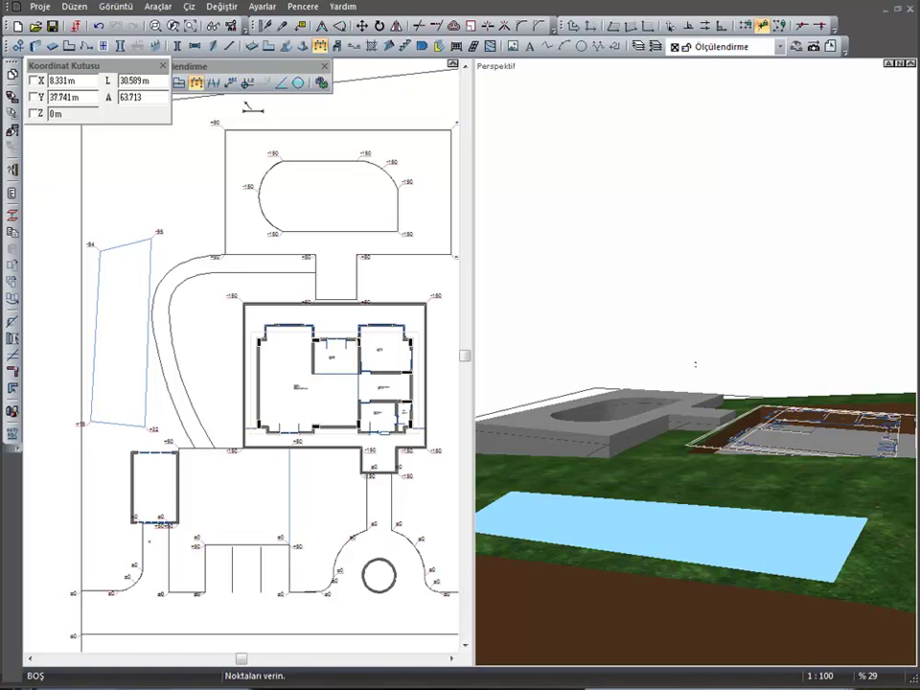
pyautogui.click(247, 82)
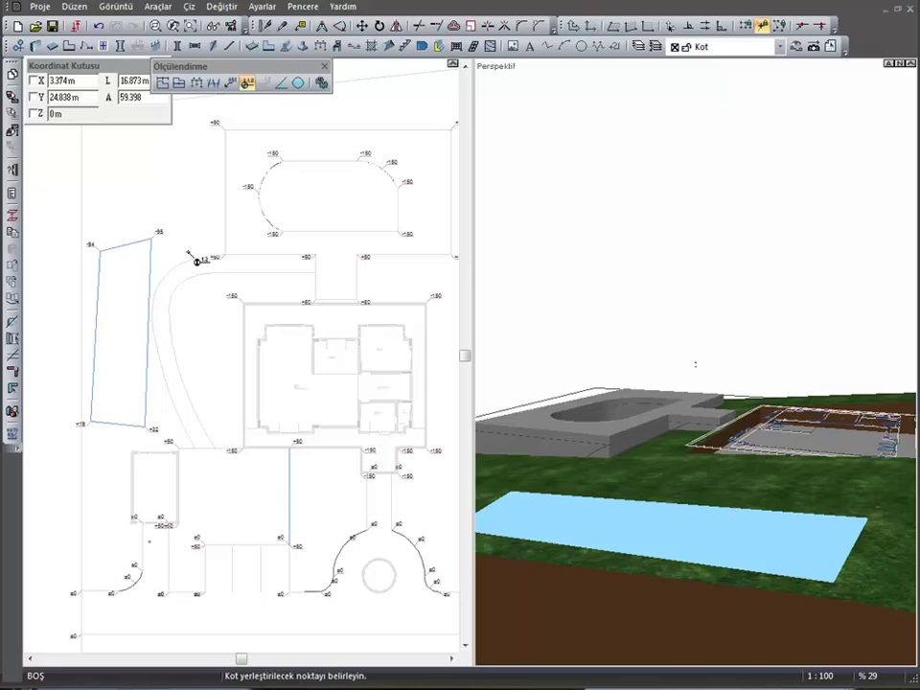
pyautogui.click(168, 206)
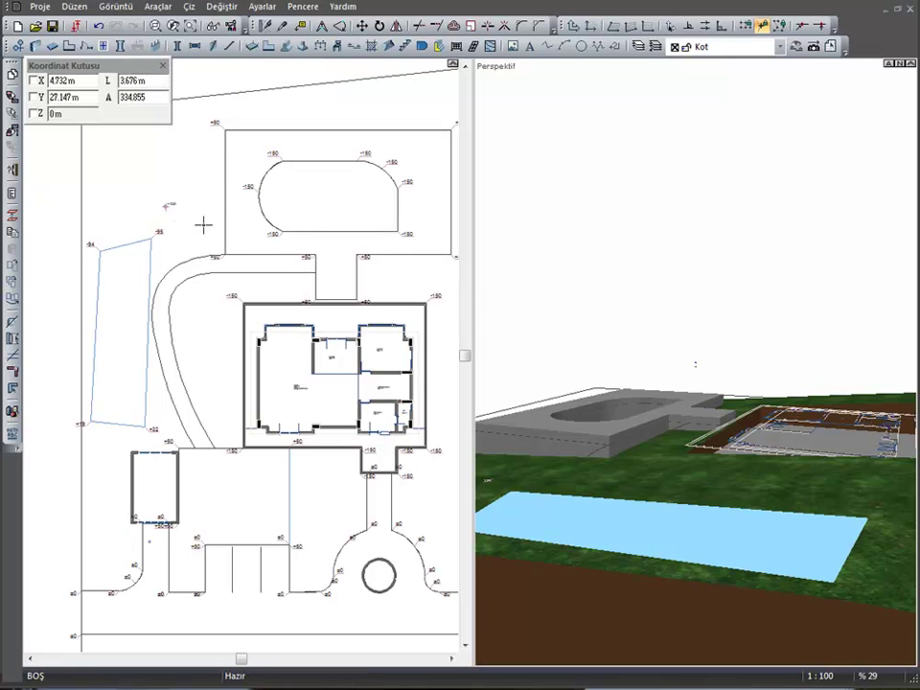
pyautogui.press('Escape')
# Reframe the plan and place a -155.23 elevation marker
pyautogui.scroll(2, 240, 360)
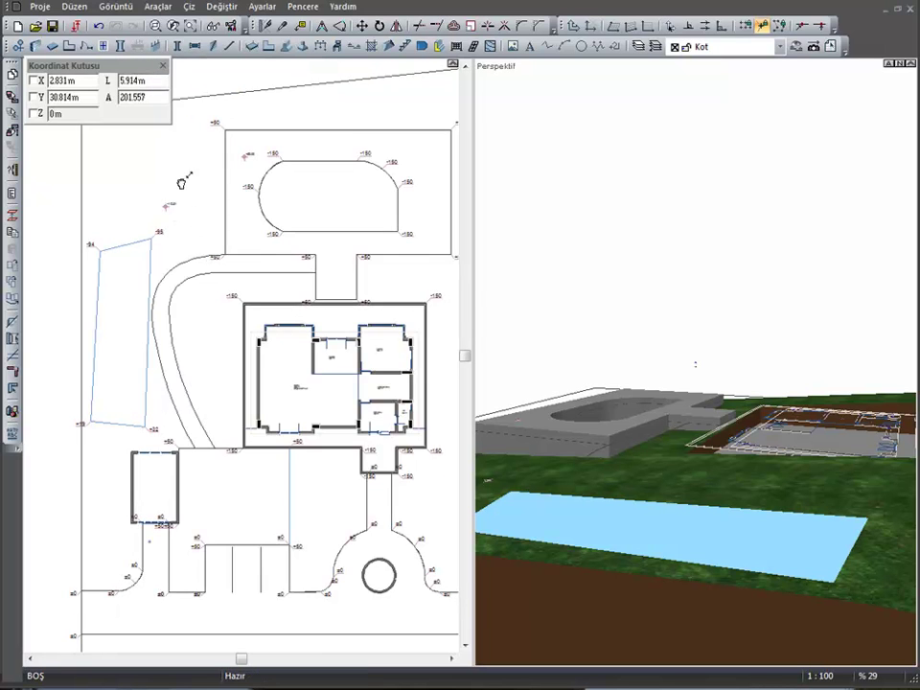
pyautogui.scroll(2, 251, 356)
pyautogui.scroll(4, 251, 356)
pyautogui.moveTo(265, 336); pyautogui.dragTo(150, 380, button='middle')
pyautogui.scroll(1, 250, 244)
pyautogui.moveTo(354, 124); pyautogui.dragTo(200, 259, button='middle')
pyautogui.press('Return')
pyautogui.click(293, 200)
pyautogui.press('Escape')
# Cancel further marker placement, zoom out the plan and orbit the 3D model to the blue region
pyautogui.scroll(-3, 326, 297)
pyautogui.moveTo(310, 371); pyautogui.dragTo(107, 331, button='middle')
pyautogui.press('Right')
pyautogui.press('Right')
pyautogui.press('Down')
pyautogui.press('Down')
pyautogui.press('Return')
pyautogui.press('Escape')
pyautogui.scroll(-1, 316, 393)
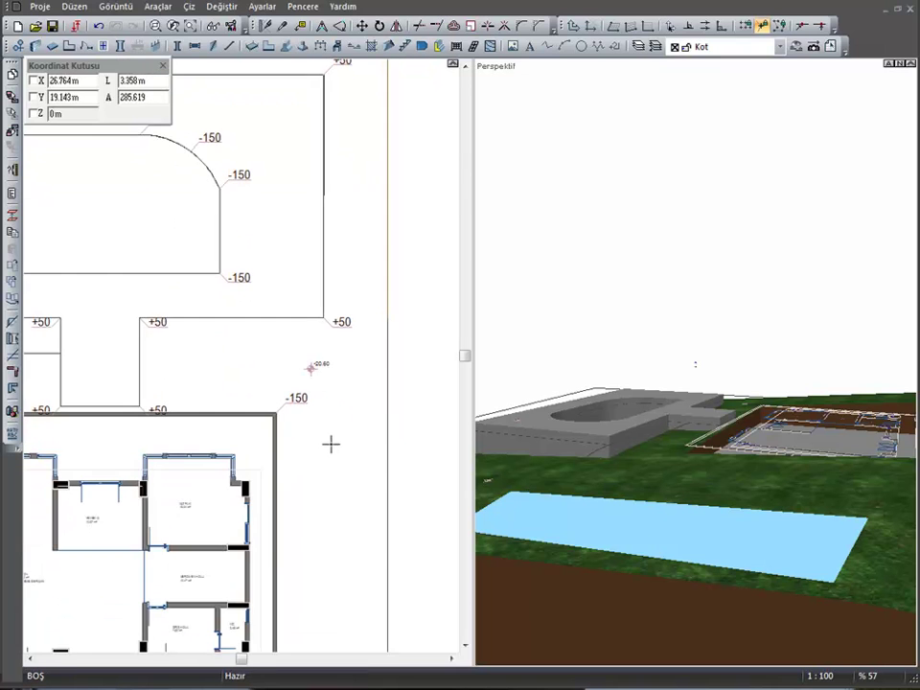
pyautogui.scroll(-1, 322, 470)
pyautogui.scroll(-1, 321, 432)
pyautogui.scroll(-1, 328, 347)
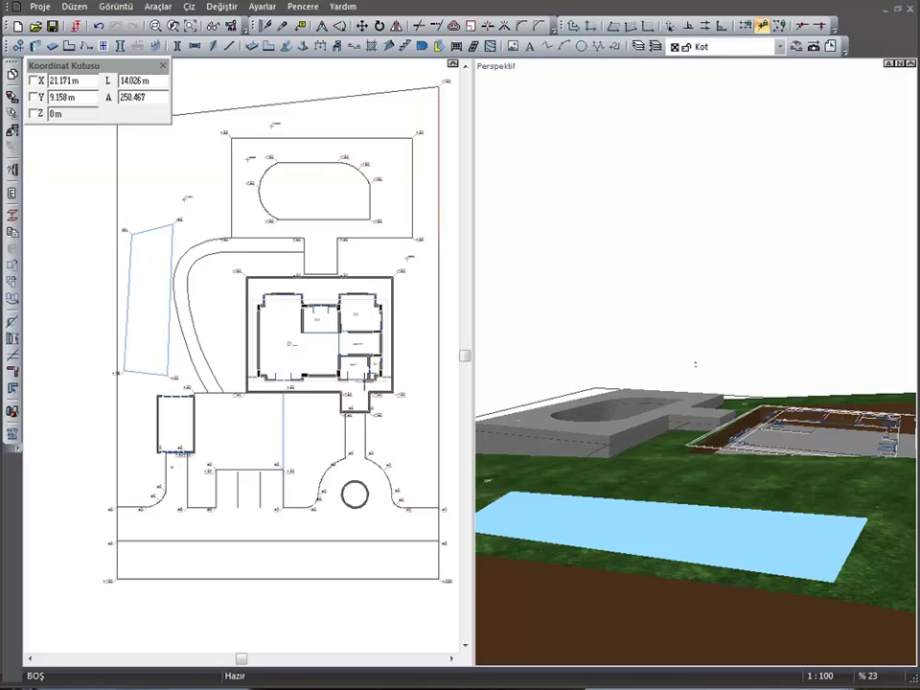
pyautogui.moveTo(565, 468); pyautogui.dragTo(653, 495)
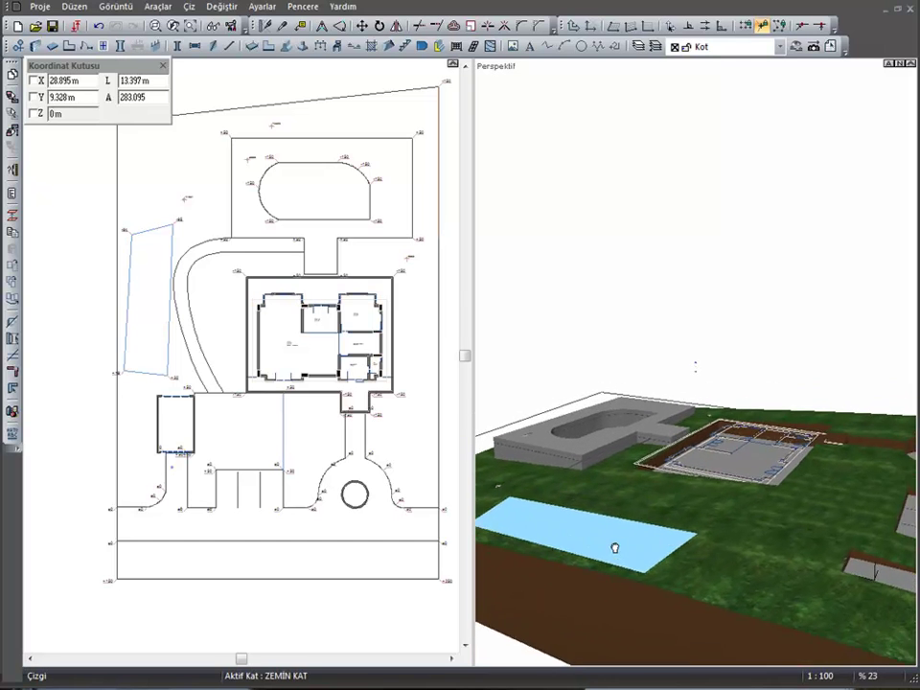